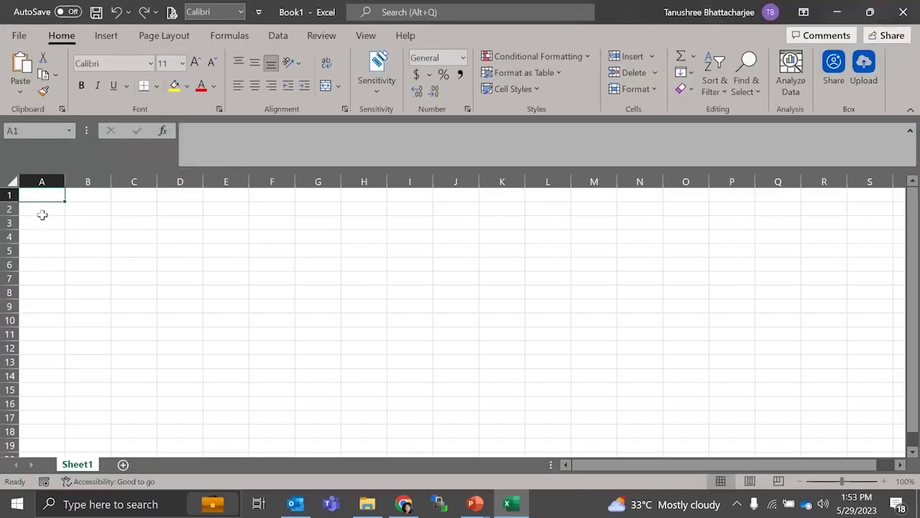
Step: Merge and center B2:C2 and enter the heading Input in it
left_click(40, 213)
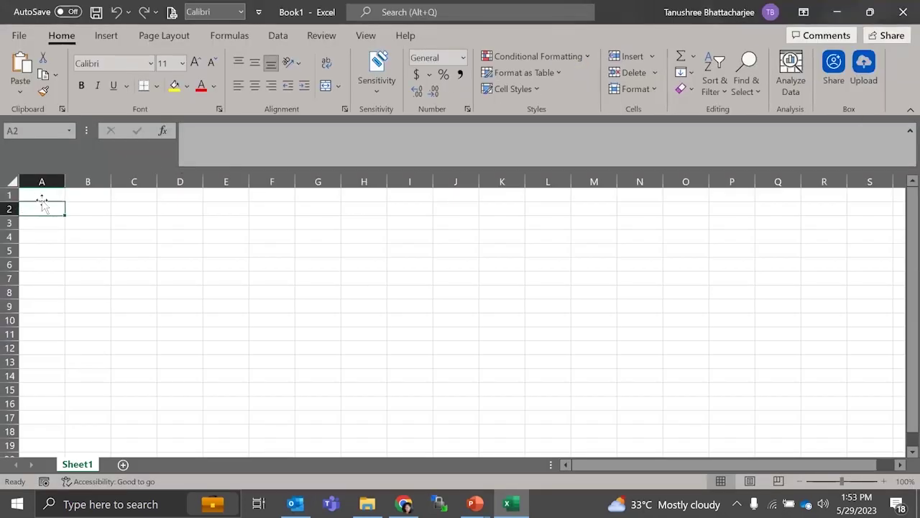
left_click(82, 212)
left_click_drag(131, 209, 134, 210)
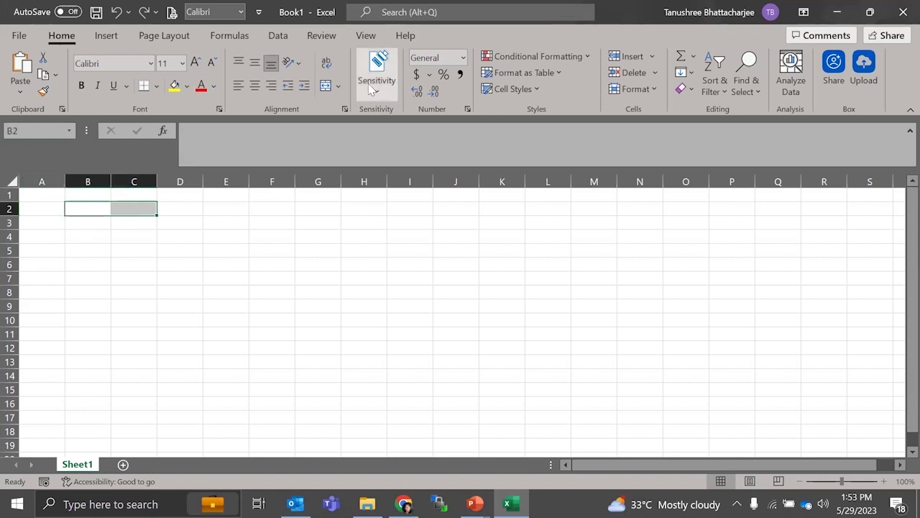
left_click(327, 85)
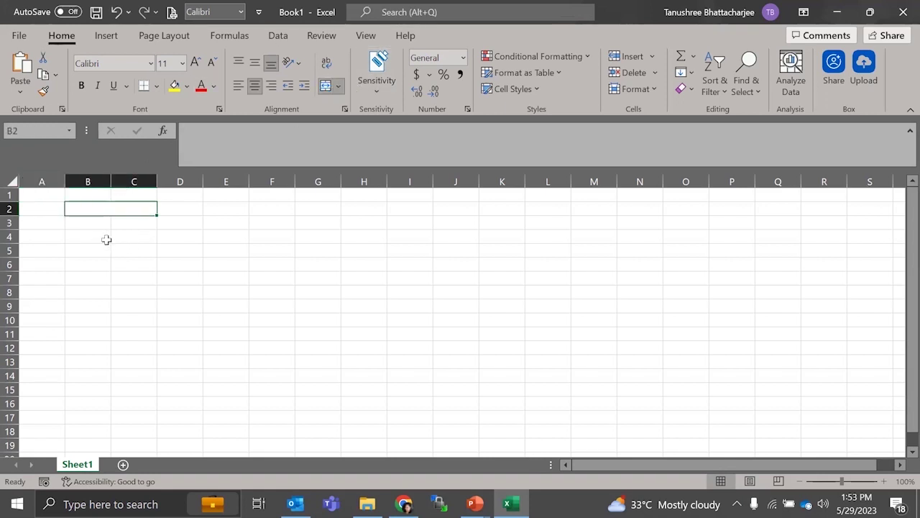
type("Input")
key("Tab")
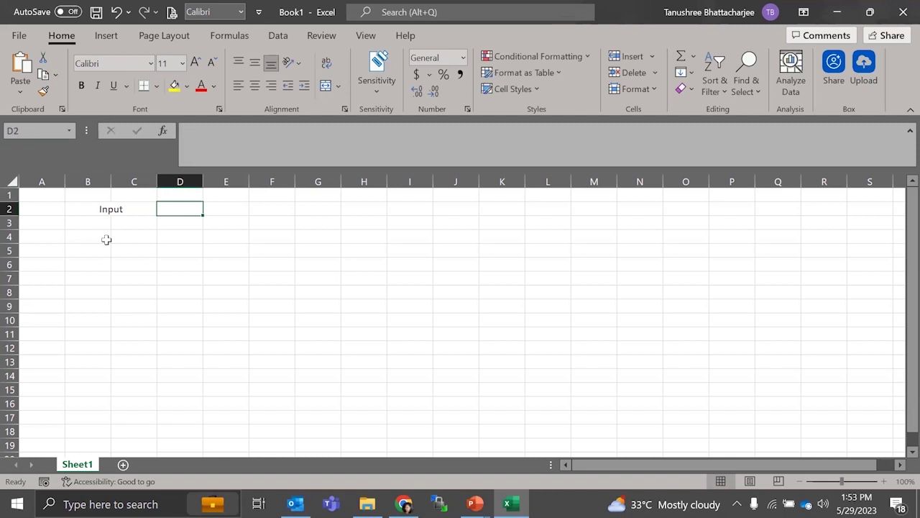
Step: Merge and center D2:F2 and enter the heading Output in it
key("shift+Right")
key("shift+Right")
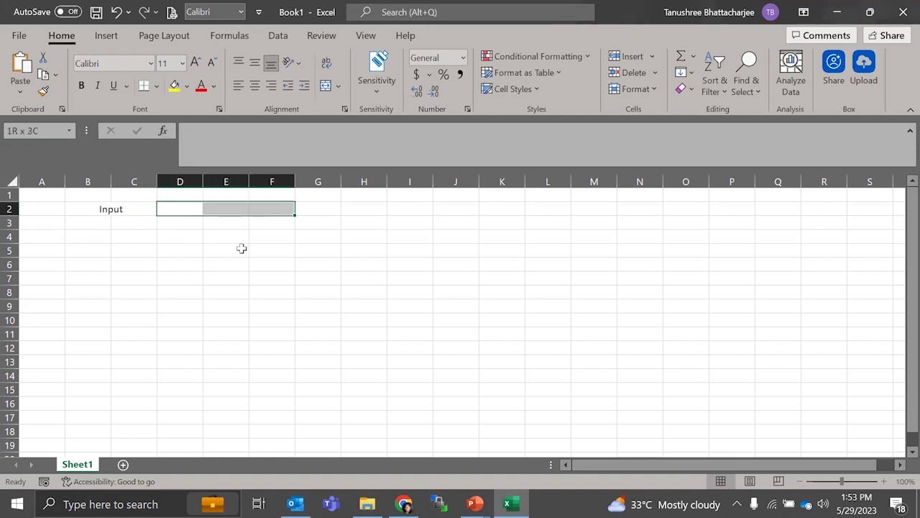
left_click(327, 85)
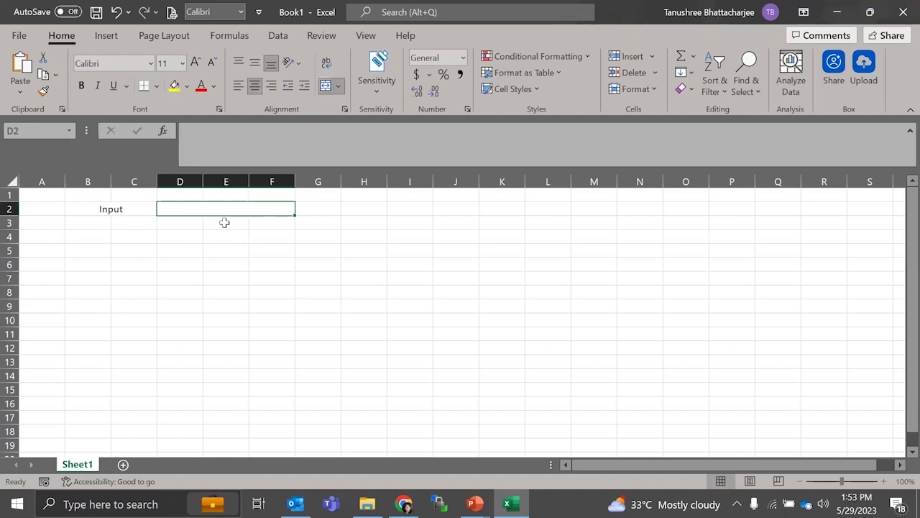
type("Output")
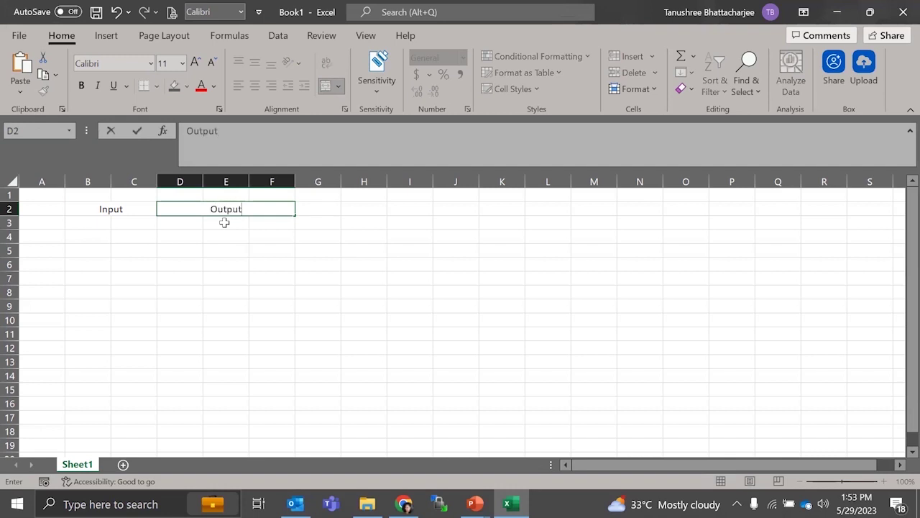
key("Return")
Step: Enter the input column headings X in B3 and T in C3
key("Left")
key("Left")
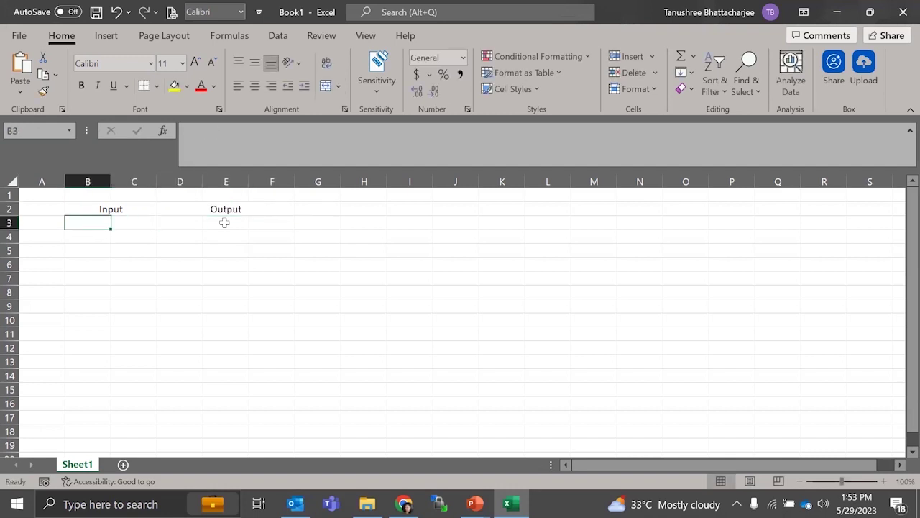
type("X")
key("Tab")
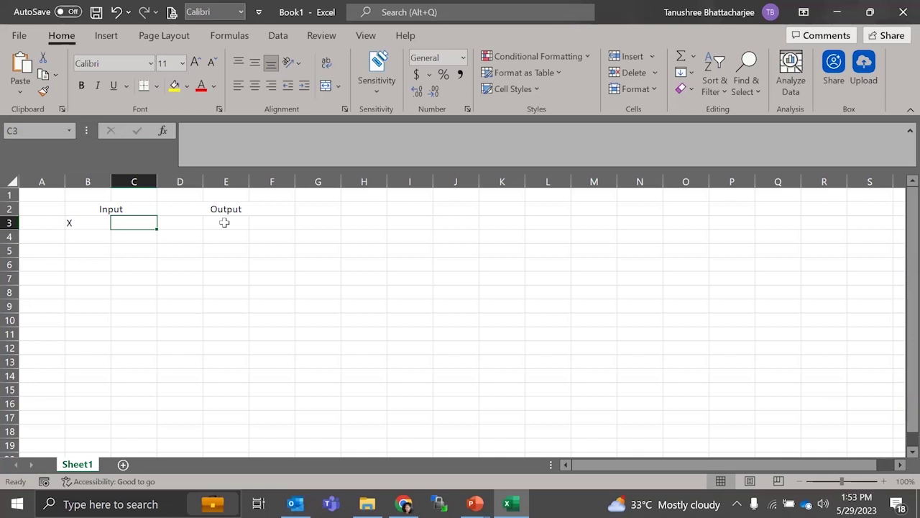
type("T")
key("Return")
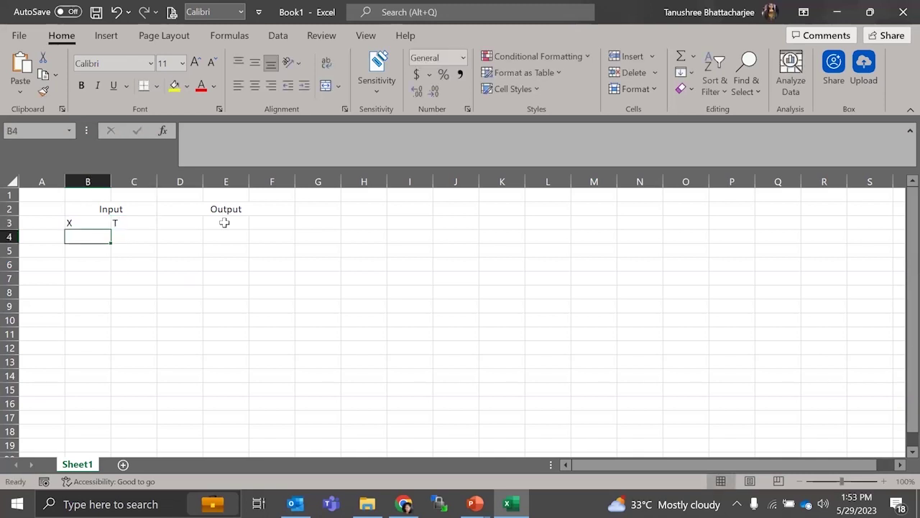
Step: Change the second input column heading in C3 to Y
key("Left")
key("Up")
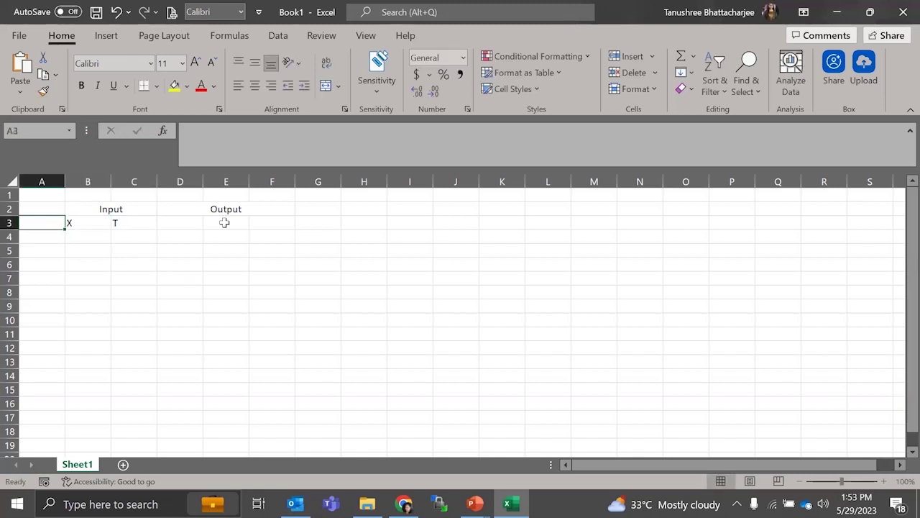
key("Right")
key("Right")
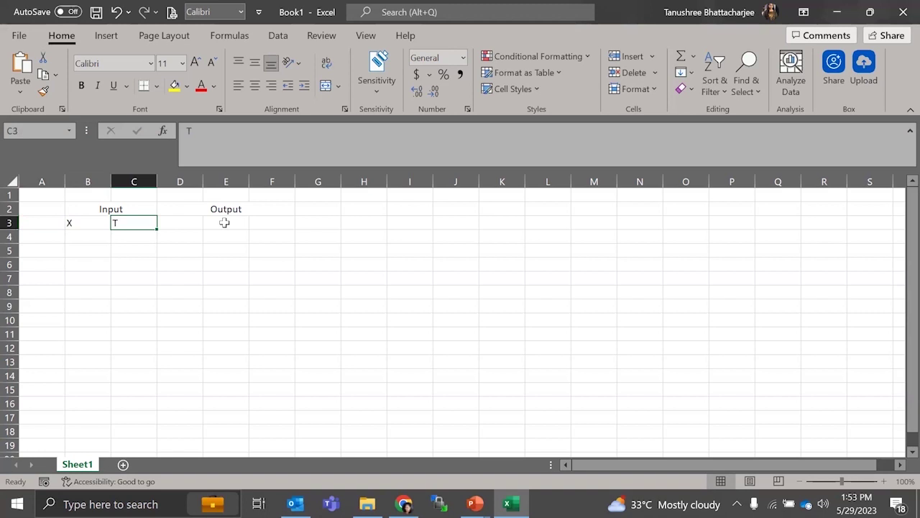
type("Y")
key("Left")
Step: Enter the first input pair in row 4, with 0 for X and 0 for Y
key("Left")
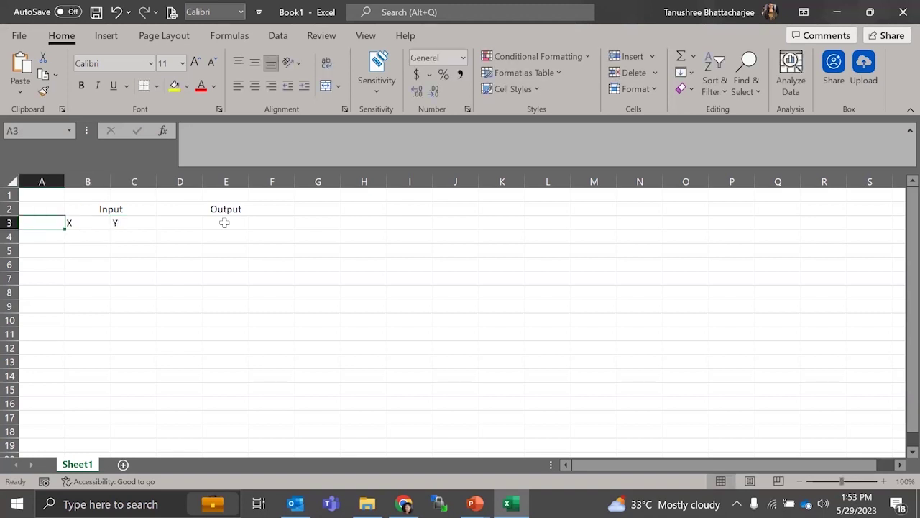
key("Down")
key("Right")
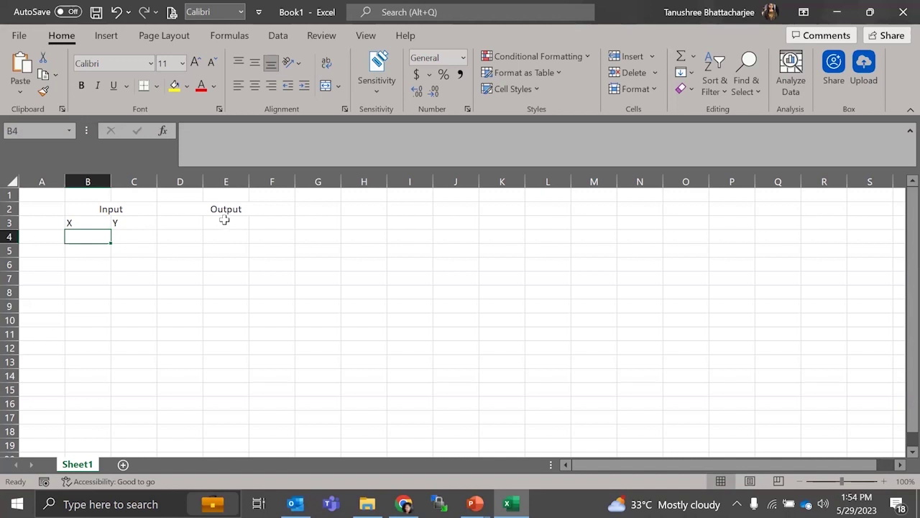
type("0")
key("Tab")
type("0")
key("Tab")
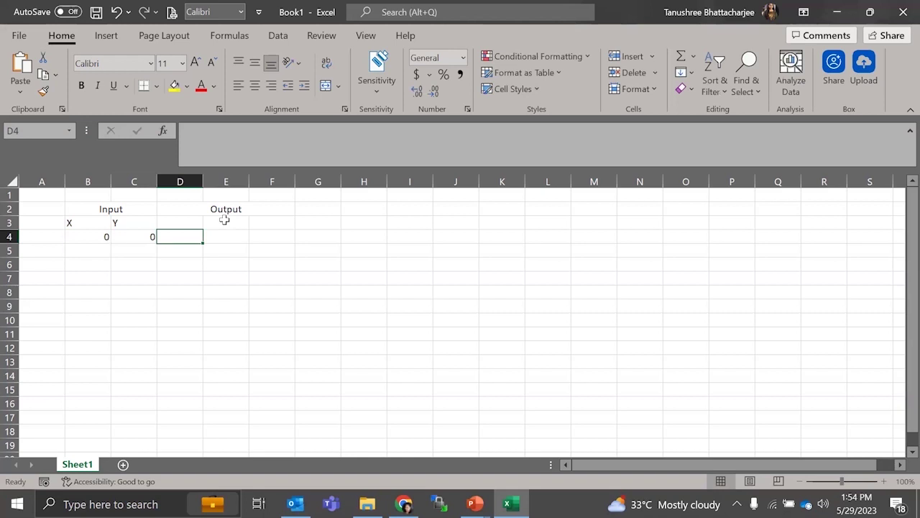
Step: Enter 0 for X and 1 for Y in row 5, and 1 for X in B6
key("Down")
key("Left")
key("Left")
type("0")
key("Tab")
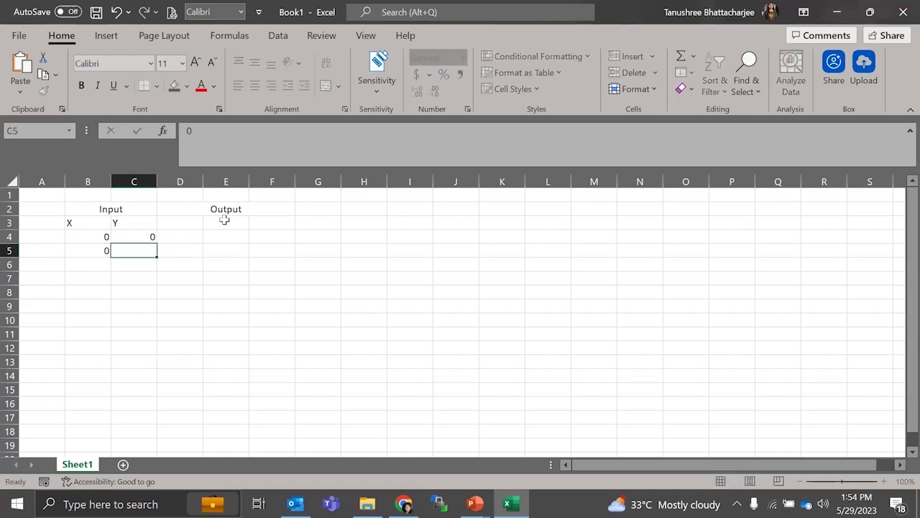
type("1")
key("Return")
type("1")
key("Return")
Step: Try to fill in the Y value of row 6, entering the formula -B71 in C6
key("Up")
key("Right")
key("Right")
type("0")
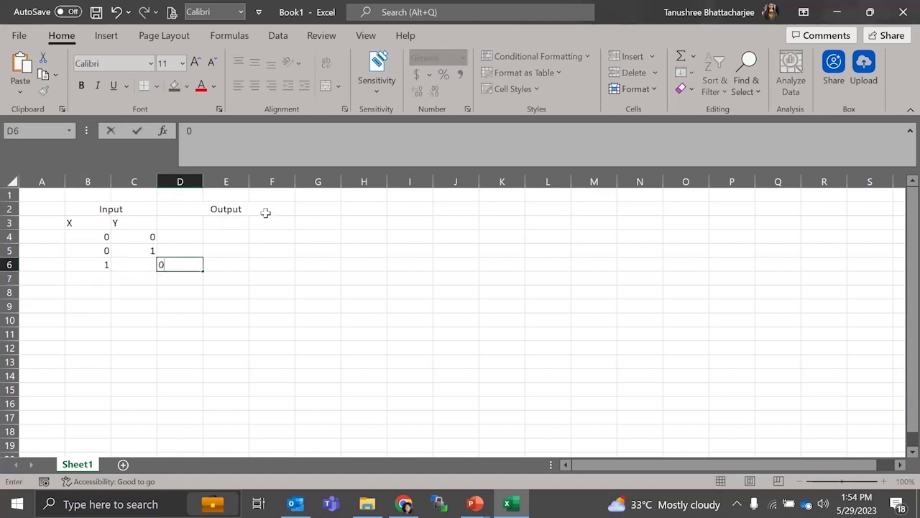
key("BackSpace")
key("Left")
type("-")
key("Left")
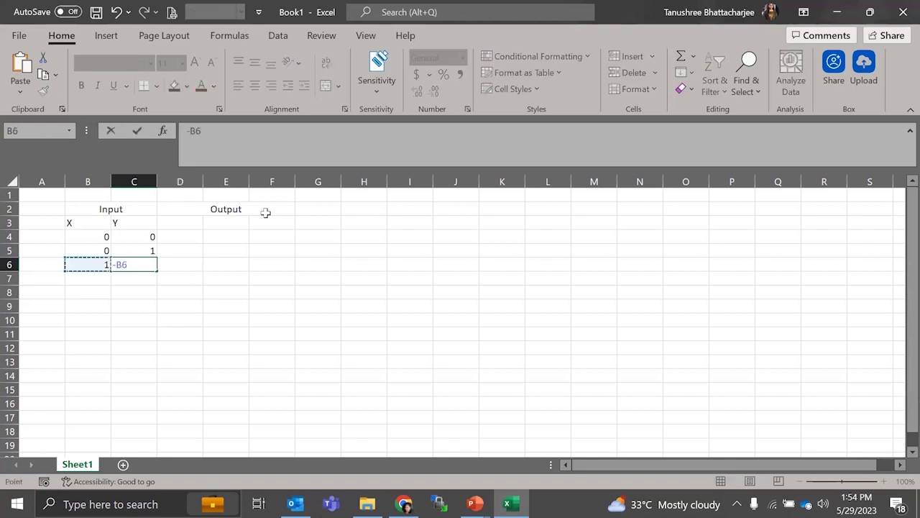
key("Down")
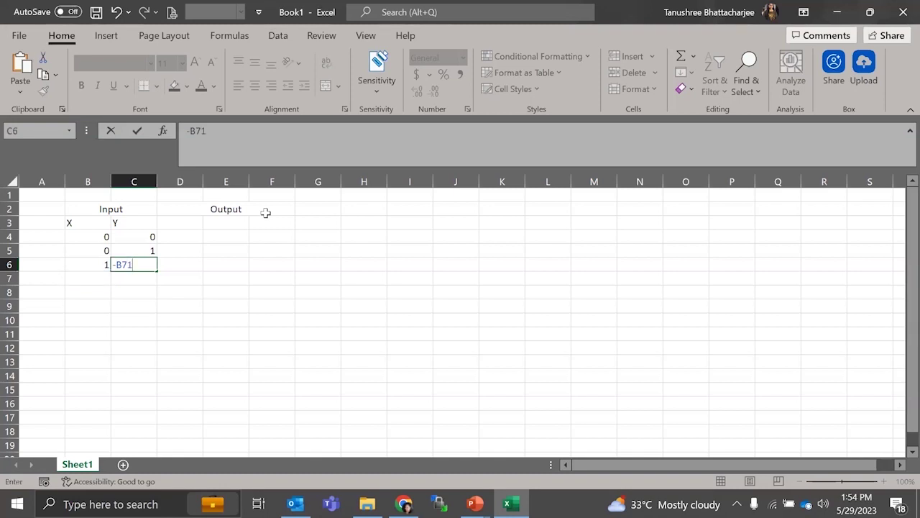
key("Tab")
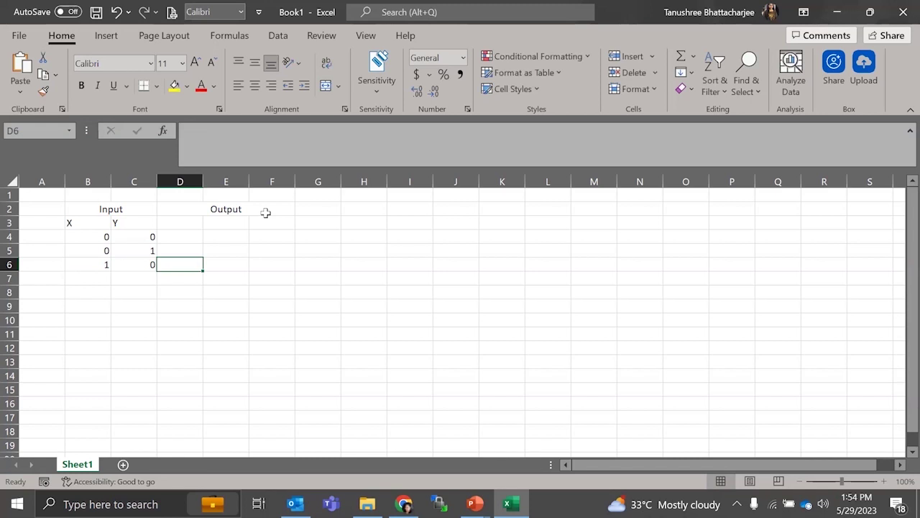
Step: Set the Y value in C6 to 1
key("Left")
type("1")
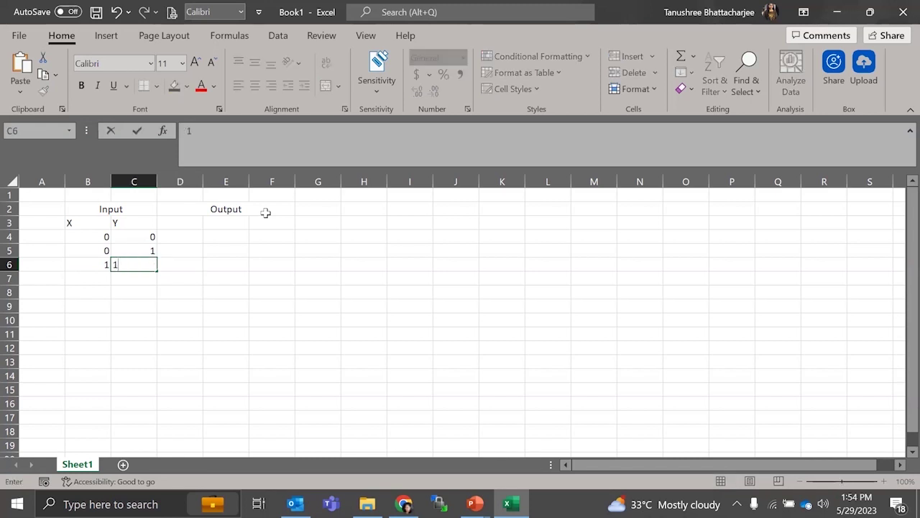
key("Return")
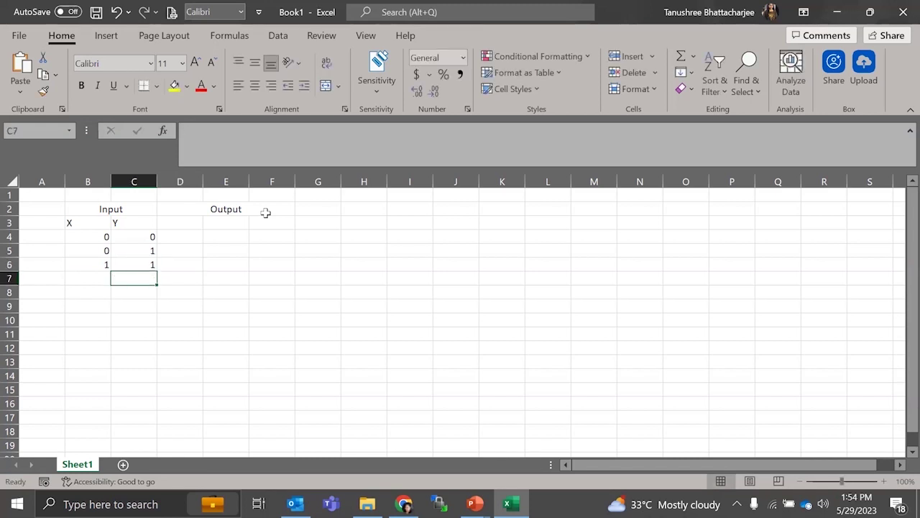
Step: Enter the output column headings AND in D3, OR in E3 and NOT(x) in F3
left_click(194, 225)
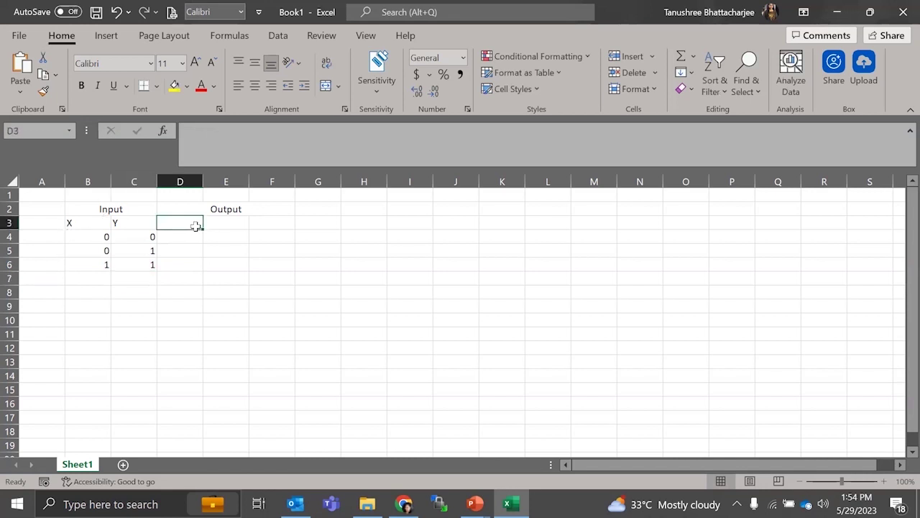
type("AND")
key("Tab")
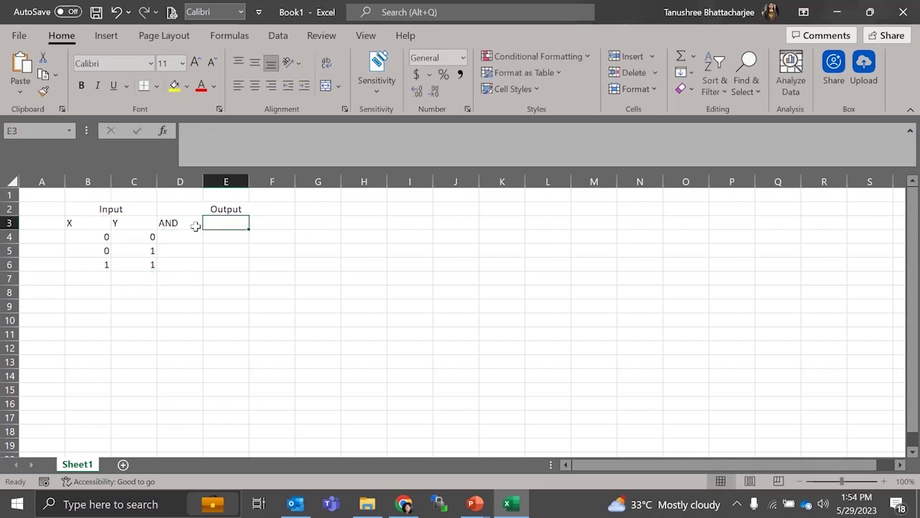
type("OR")
key("Tab")
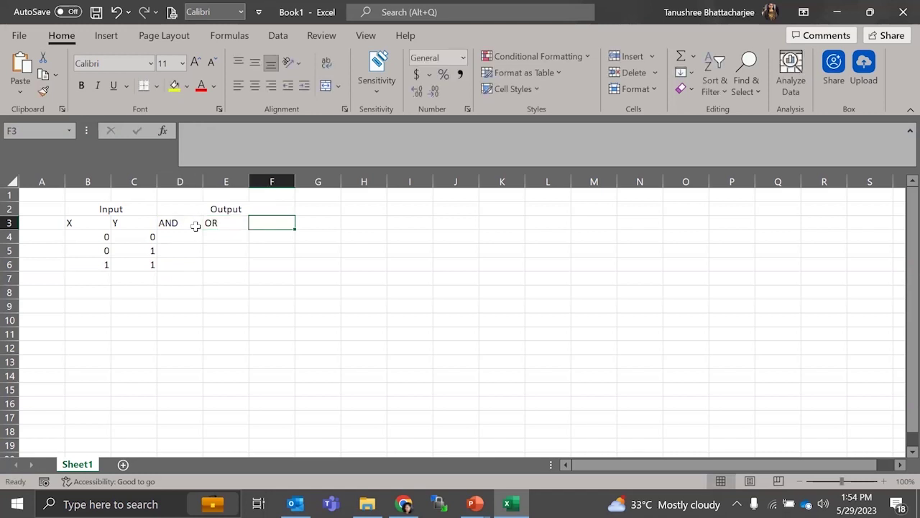
type("NOT")
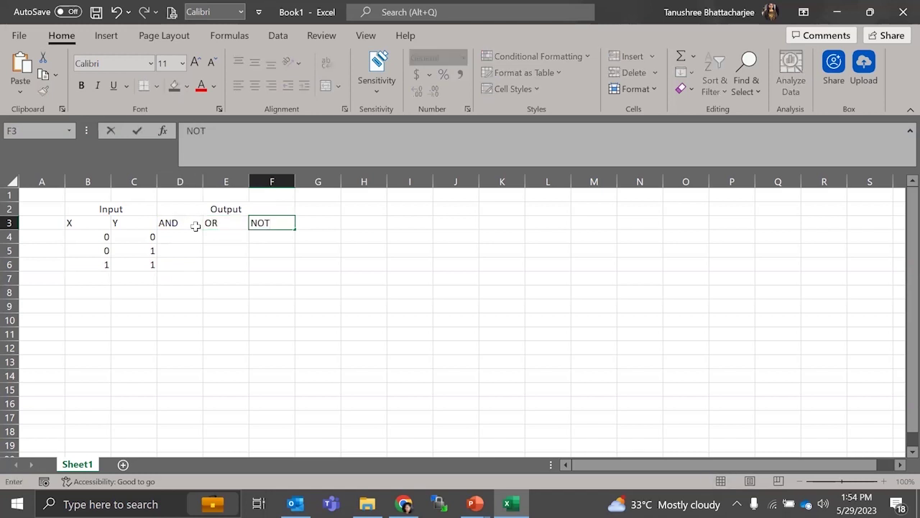
type("(x)")
left_click_drag(410, 265, 364, 251)
Step: Hide the gridlines on the worksheet
left_click(352, 39)
left_click(353, 87)
left_click(125, 234)
Step: Apply thick outside borders around the whole table B2:F6
left_click_drag(86, 206, 277, 263)
left_click(56, 36)
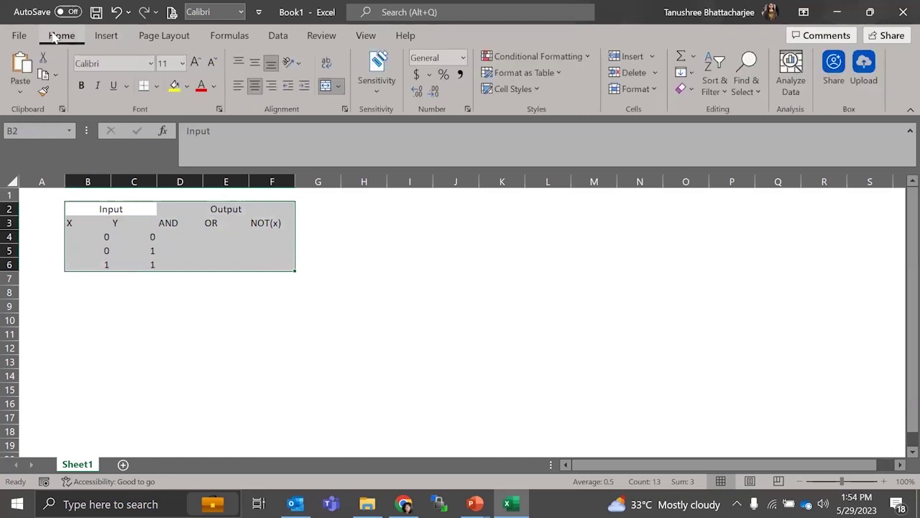
left_click(156, 85)
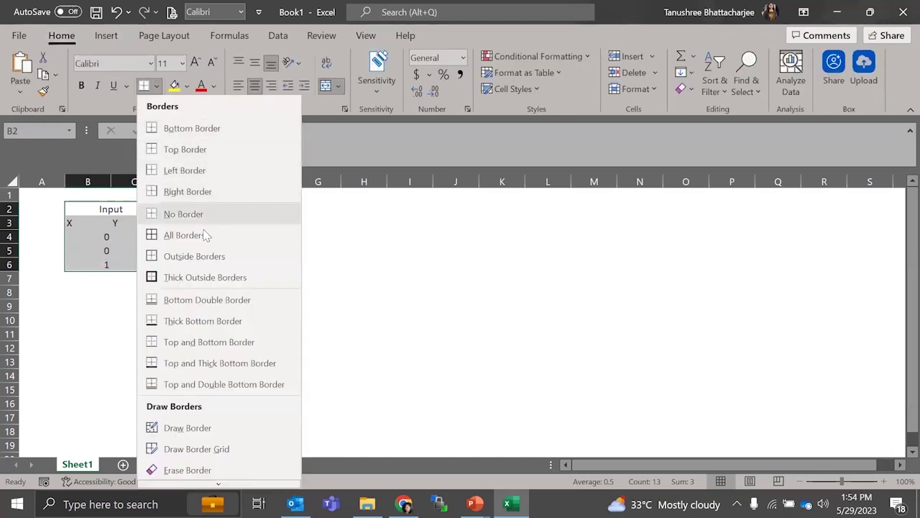
left_click(196, 273)
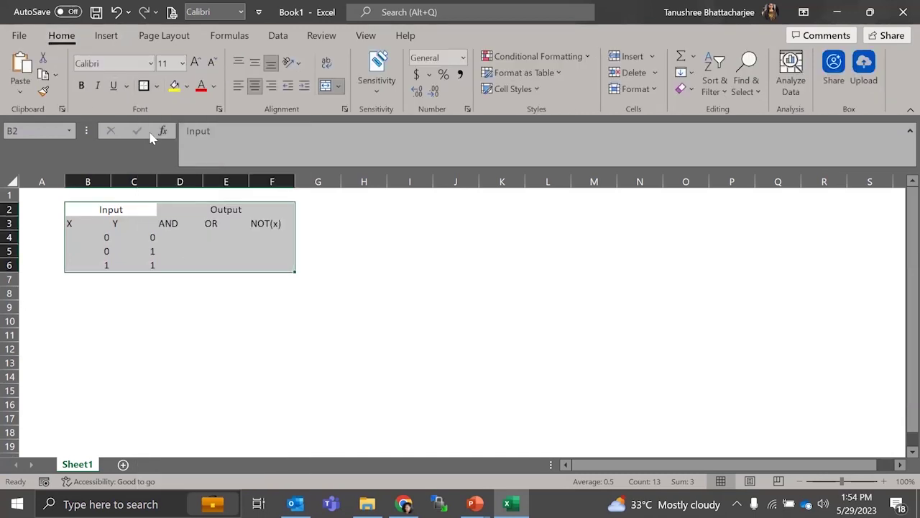
Step: Center the contents of the table B2:F6 both vertically and horizontally
left_click(255, 63)
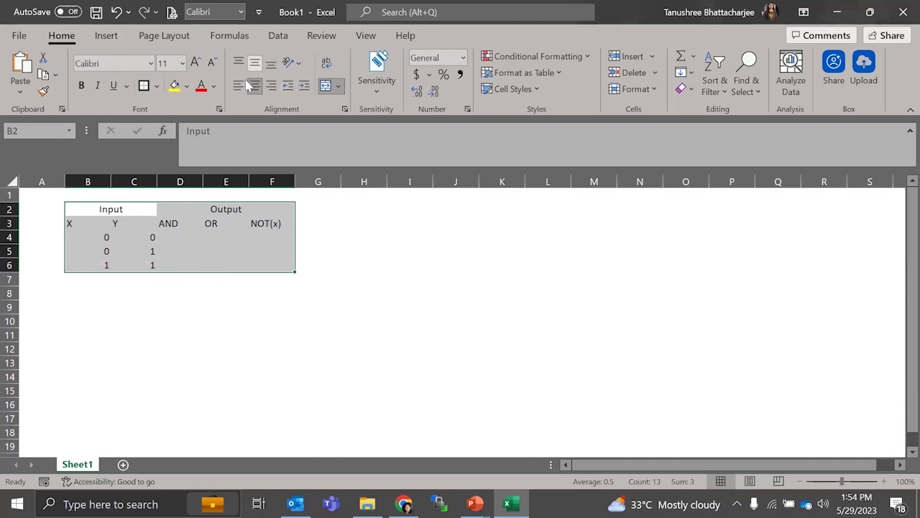
left_click(255, 85)
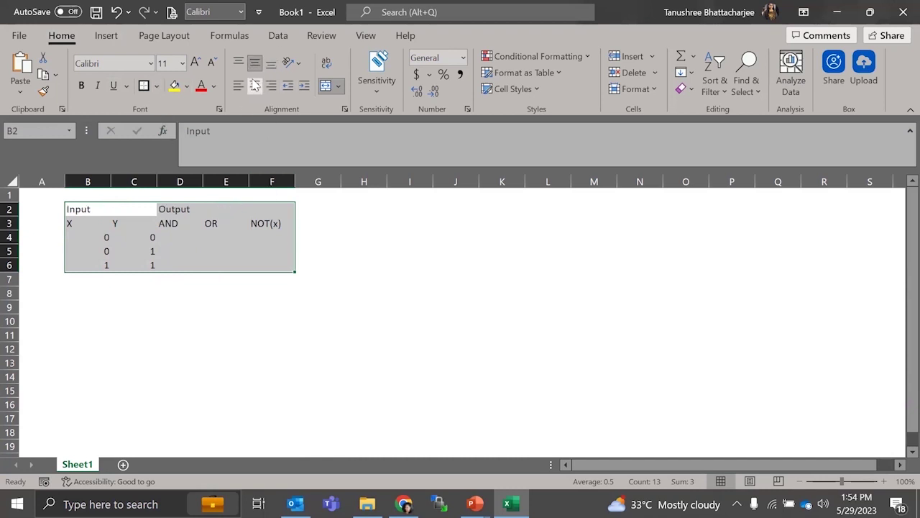
left_click(255, 84)
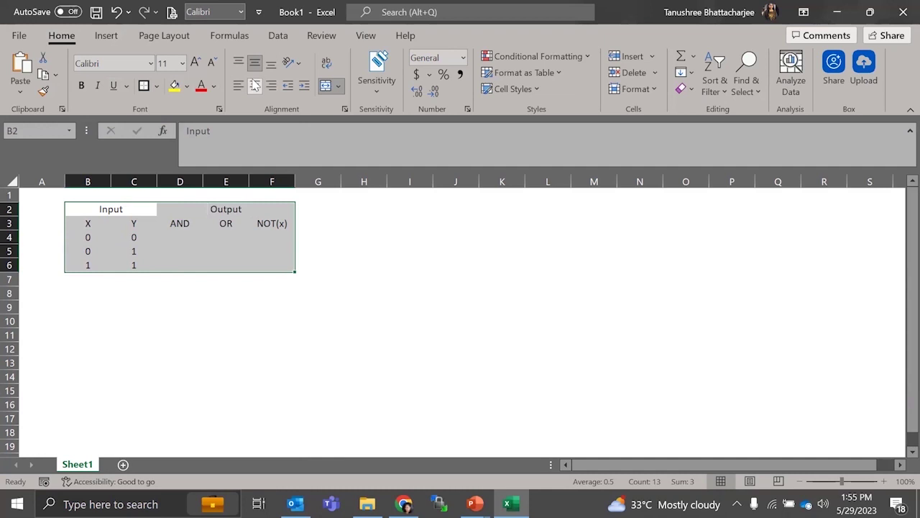
Step: Apply thick outside borders to the Input block B2:C6, the Output block D2:F6 and the OR column E3:E6
left_click(261, 213)
left_click_drag(119, 213, 123, 265)
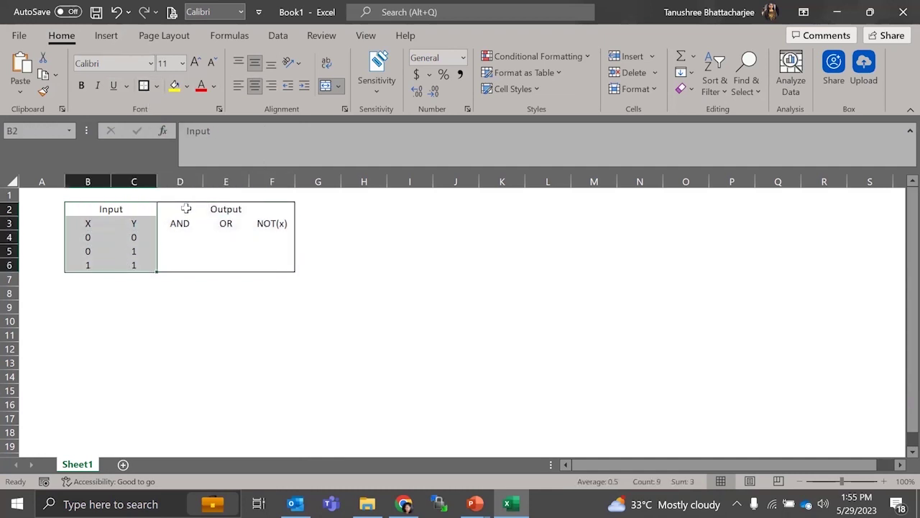
left_click_drag(222, 207, 230, 258)
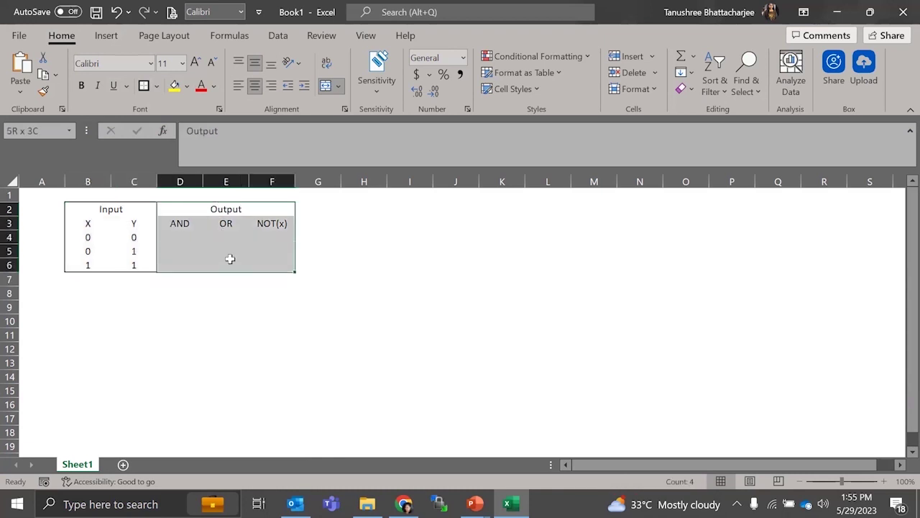
left_click_drag(226, 223, 227, 267)
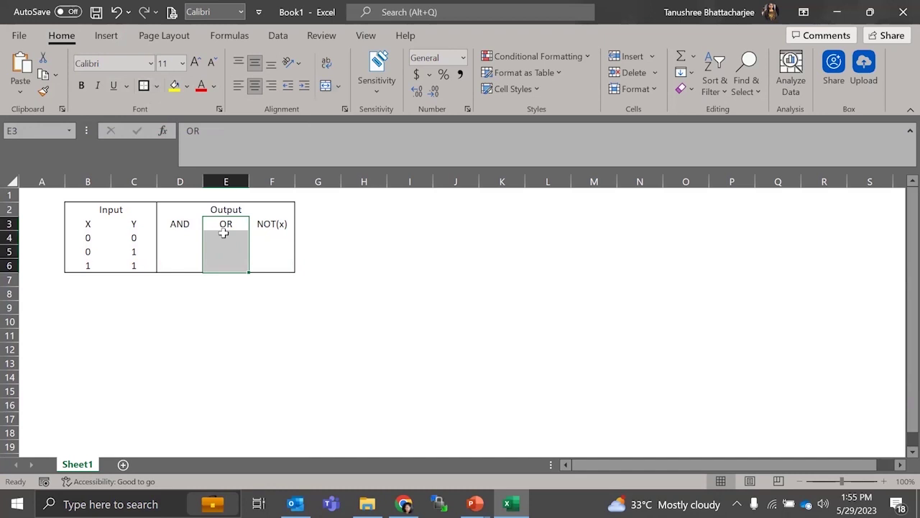
Step: Apply outside borders to the merged Output header cell D2:F2
left_click_drag(180, 208, 282, 207)
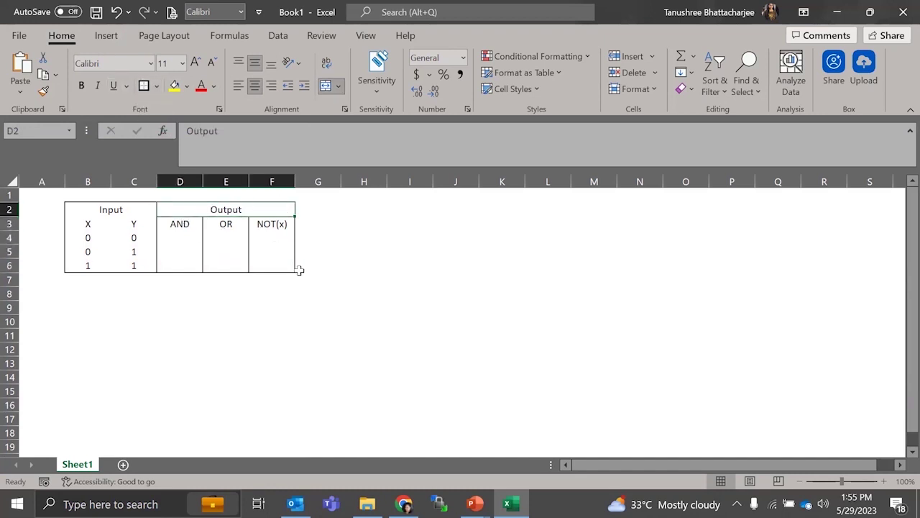
left_click_drag(299, 276, 299, 266)
left_click_drag(182, 209, 281, 207)
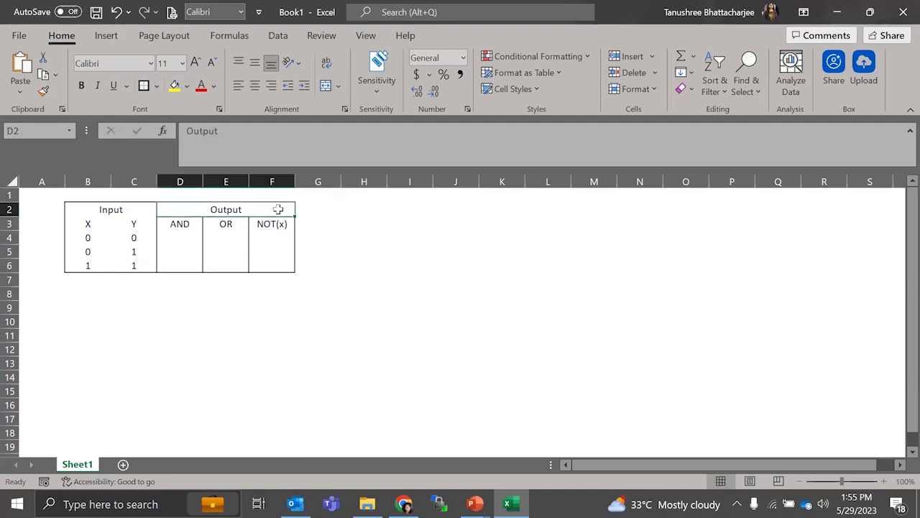
double_click(216, 209)
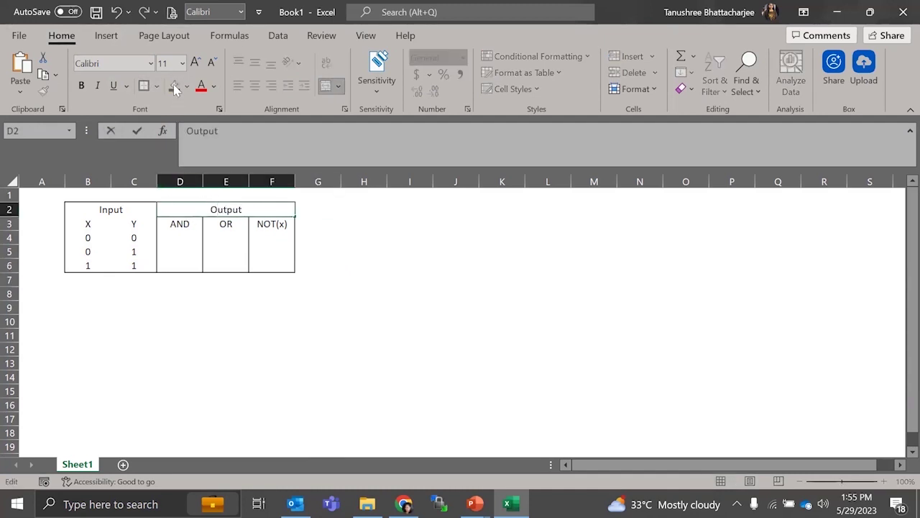
left_click(343, 265)
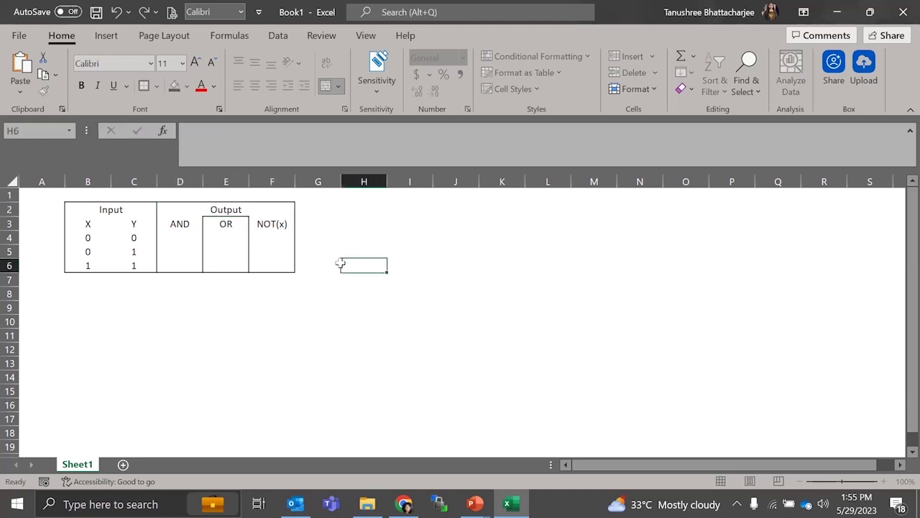
left_click(273, 207)
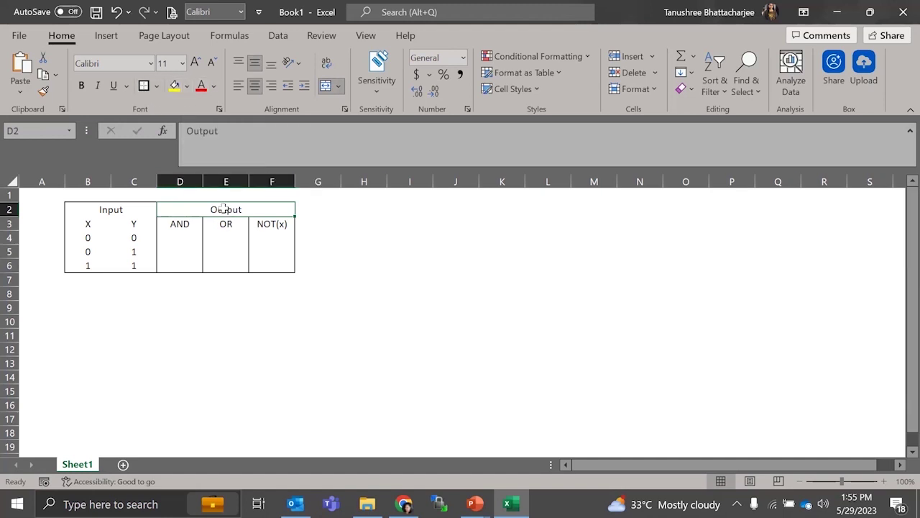
left_click(353, 252)
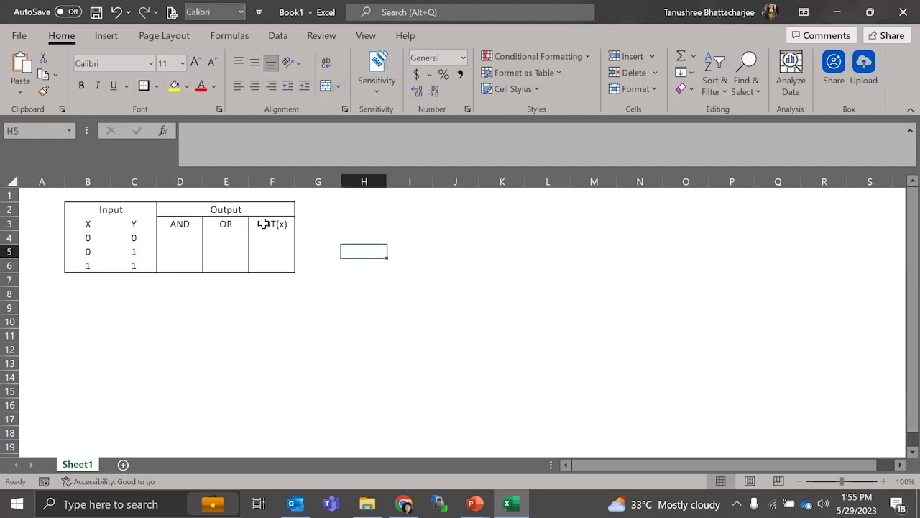
Step: Apply outside borders to the label row B3:F3 and to the X column B3:B6
left_click_drag(75, 224, 332, 225)
left_click_drag(92, 224, 291, 225)
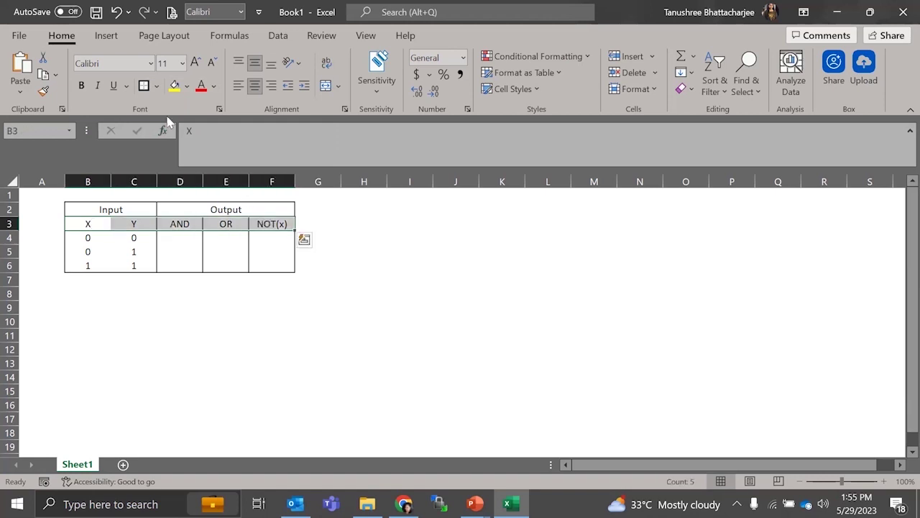
left_click(312, 291)
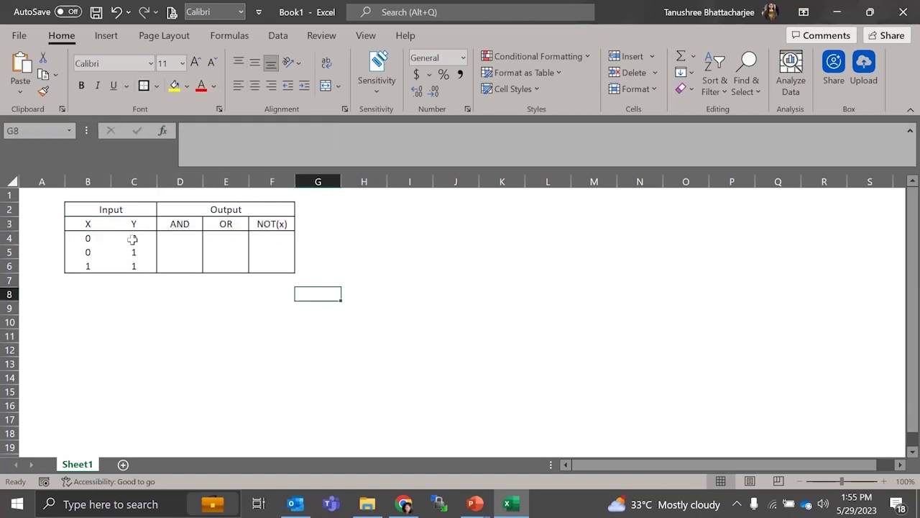
left_click_drag(96, 209, 90, 268)
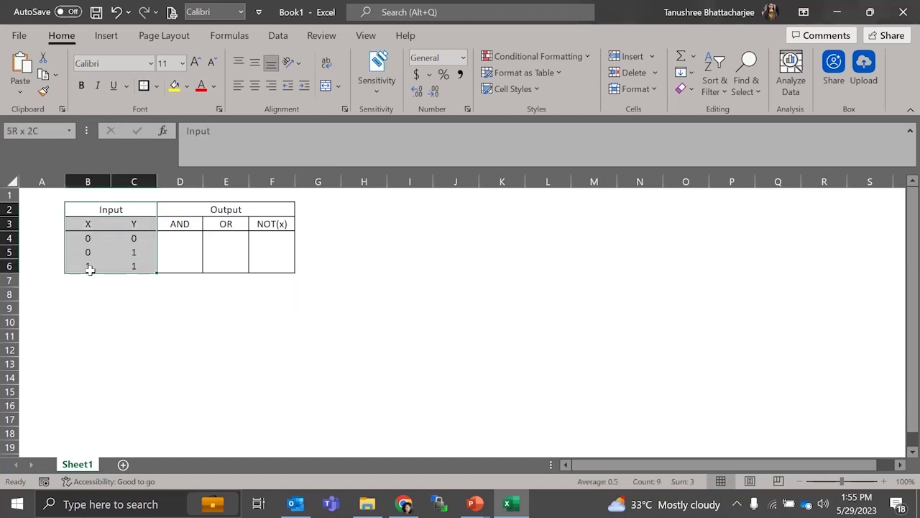
left_click_drag(98, 224, 90, 264)
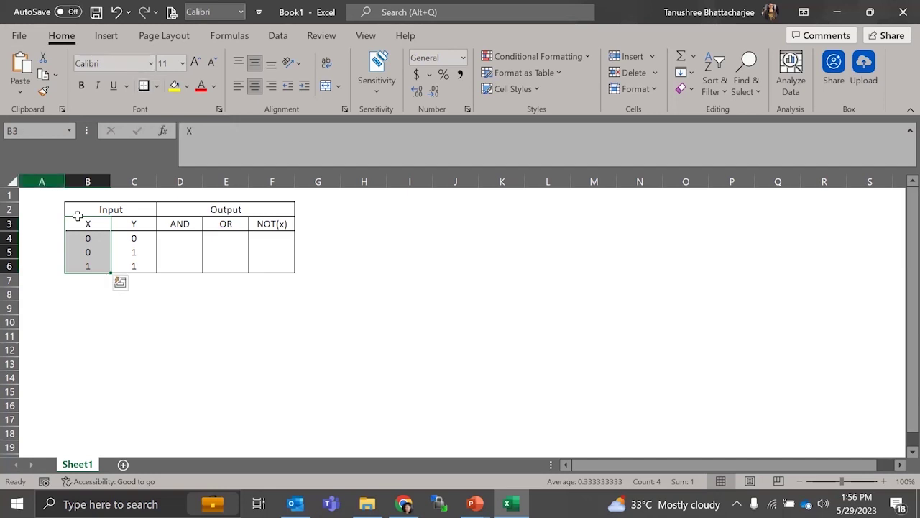
Step: Insert a new row above row 6 and enter 1 for X and 0 for Y in it
left_click(10, 266)
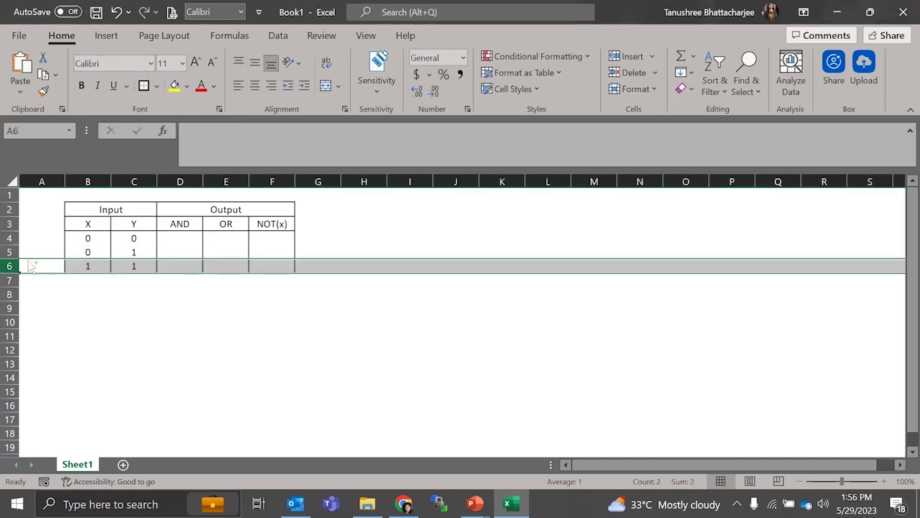
key("ctrl+shift+plus")
key("Right")
key("Right")
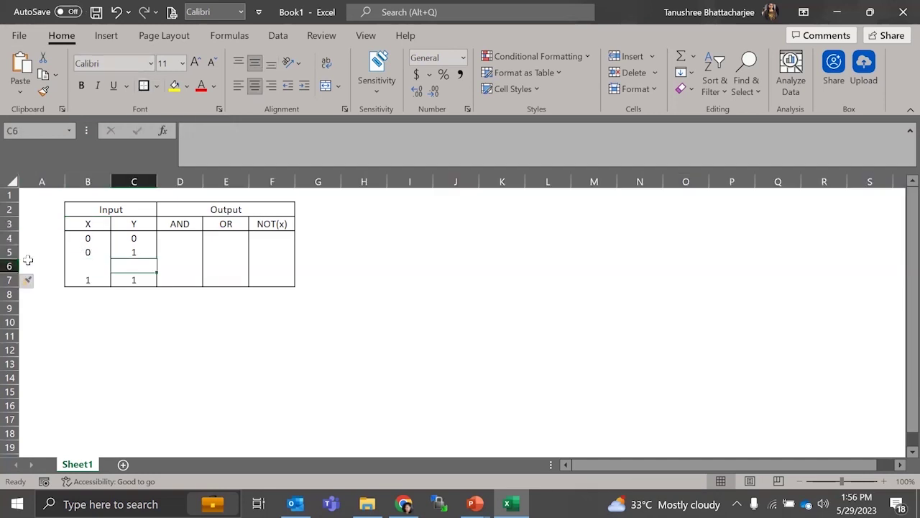
key("Left")
type("11")
key("Tab")
type("0")
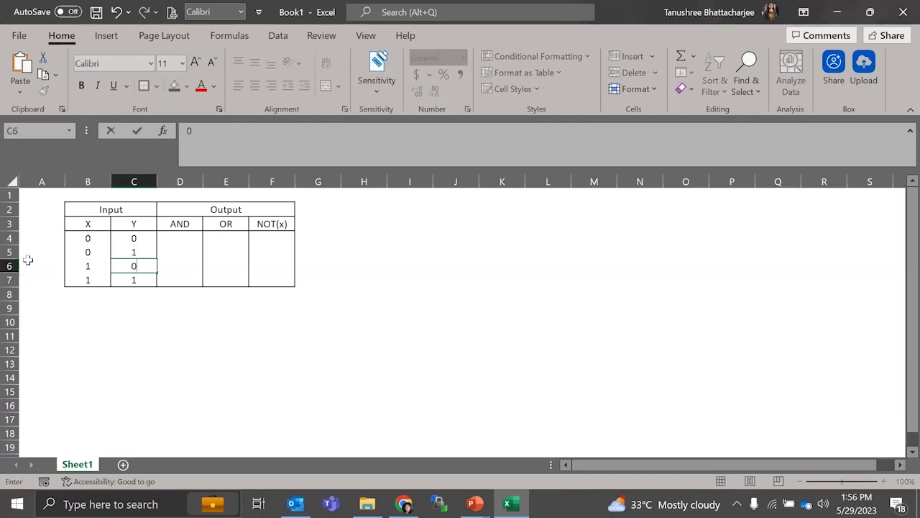
key("Tab")
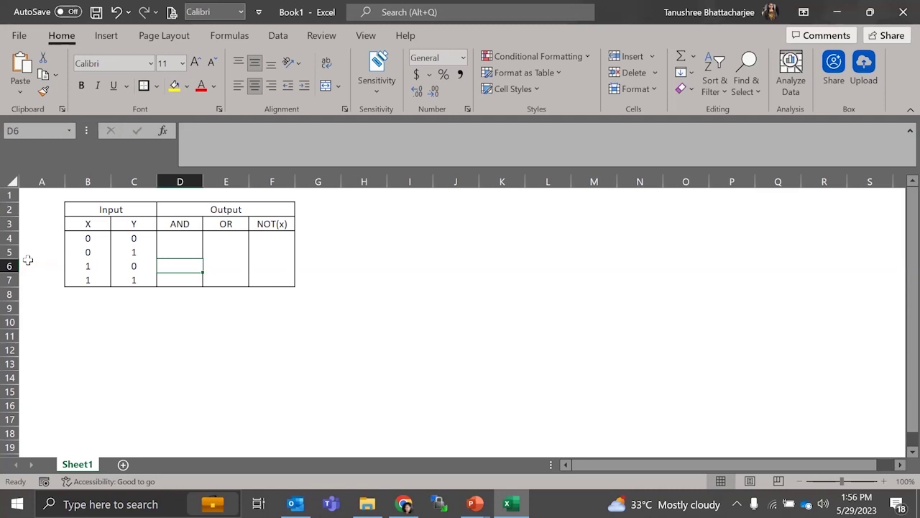
Step: Fill the AND column cells D4:D7 with FALSE, FALSE, FALSE and TRUE
left_click(181, 240)
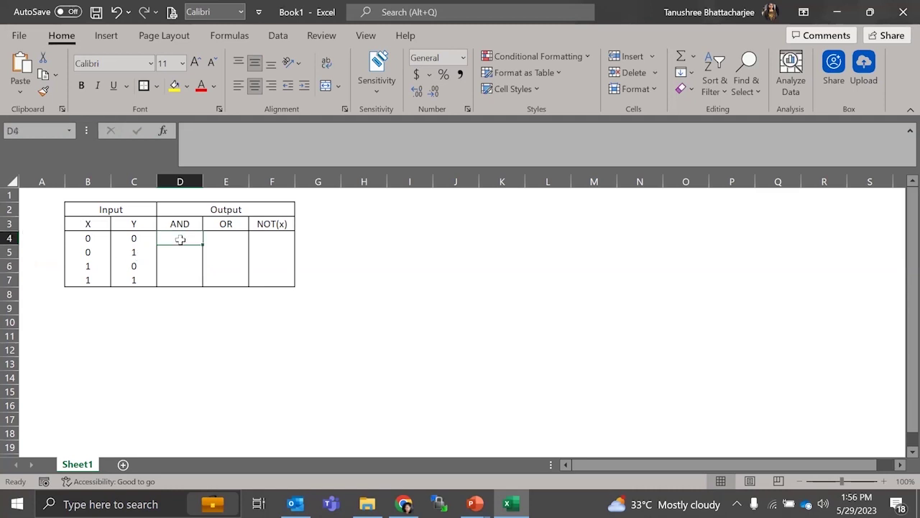
type("Fals")
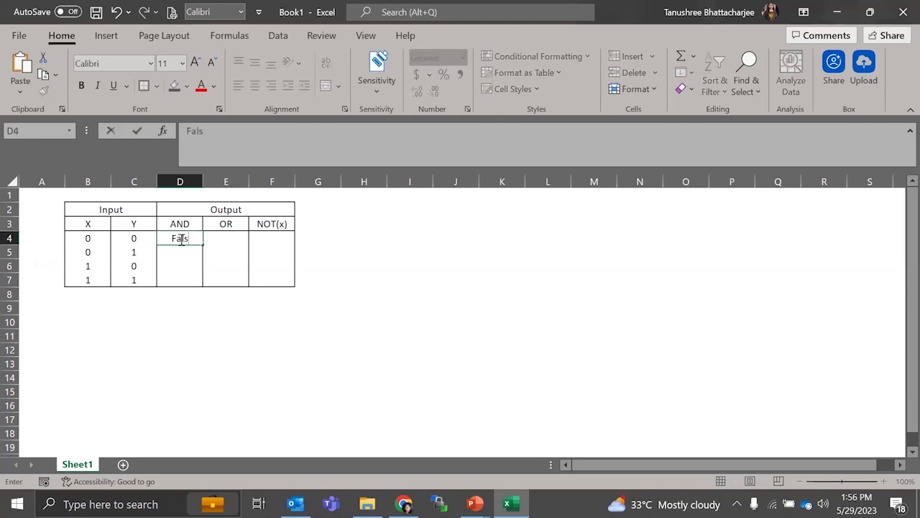
type("e")
key("Return")
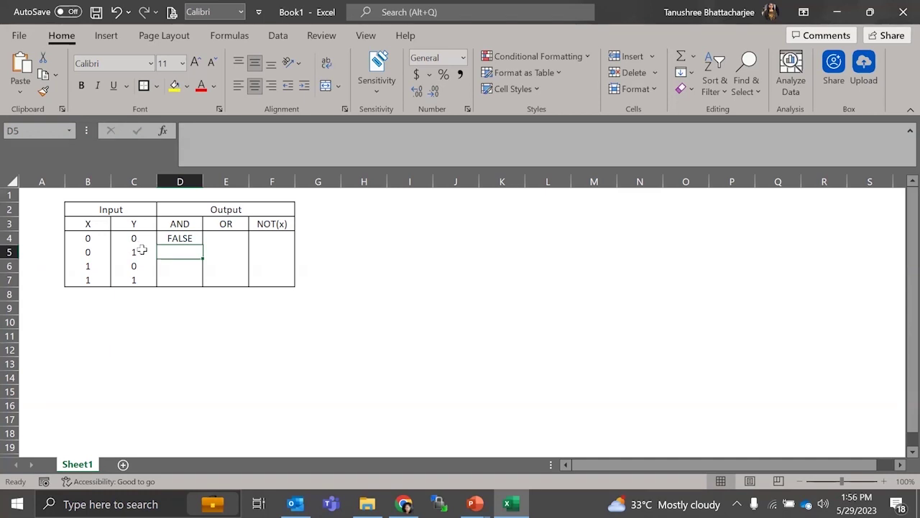
left_click(84, 252)
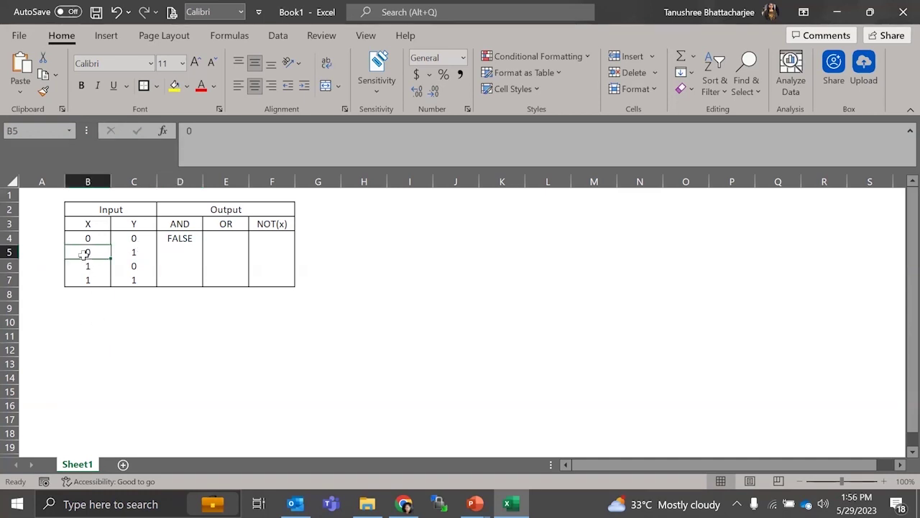
left_click(185, 250)
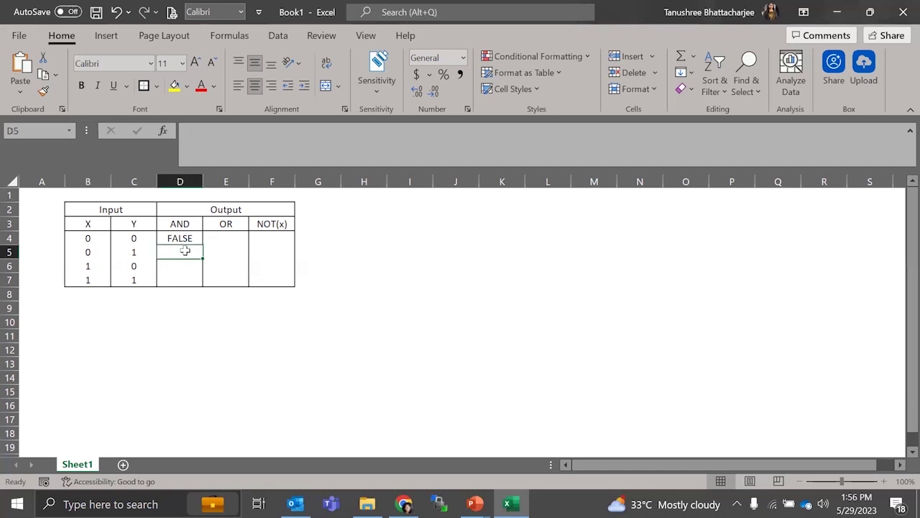
key("ctrl+d")
key("Down")
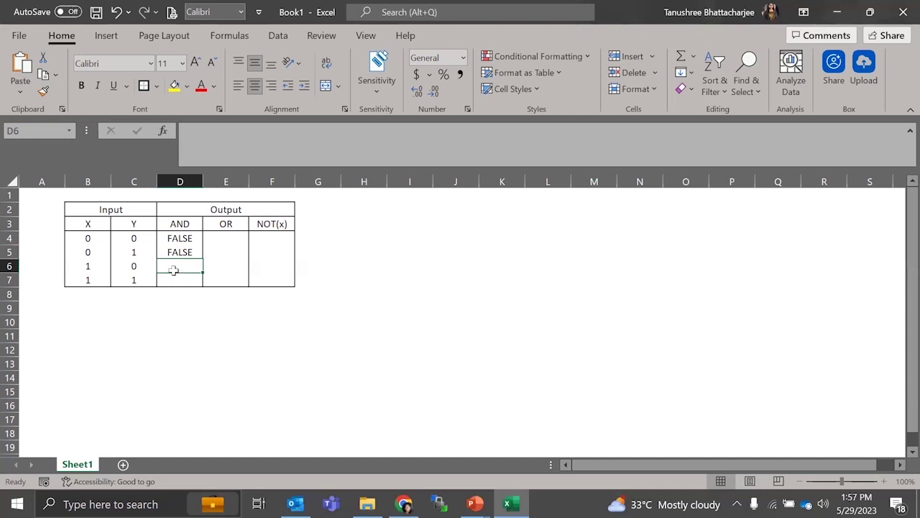
type("False")
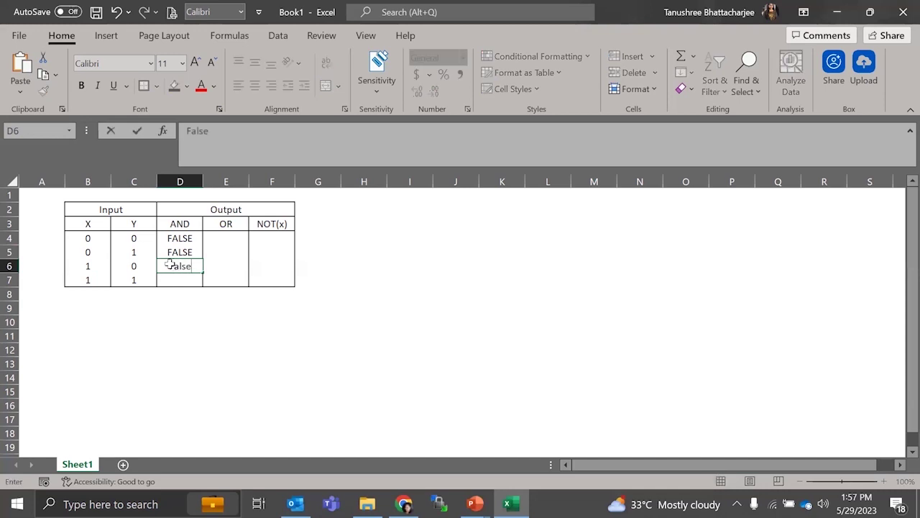
key("Return")
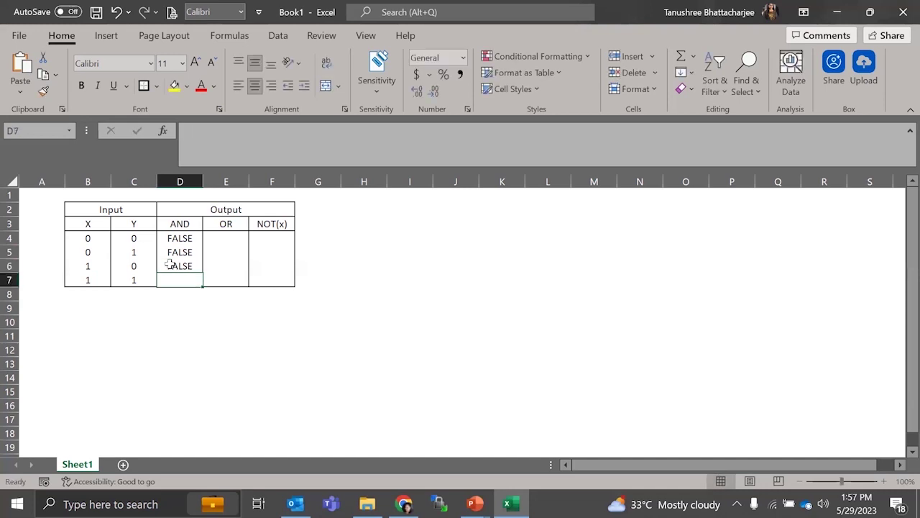
type("True")
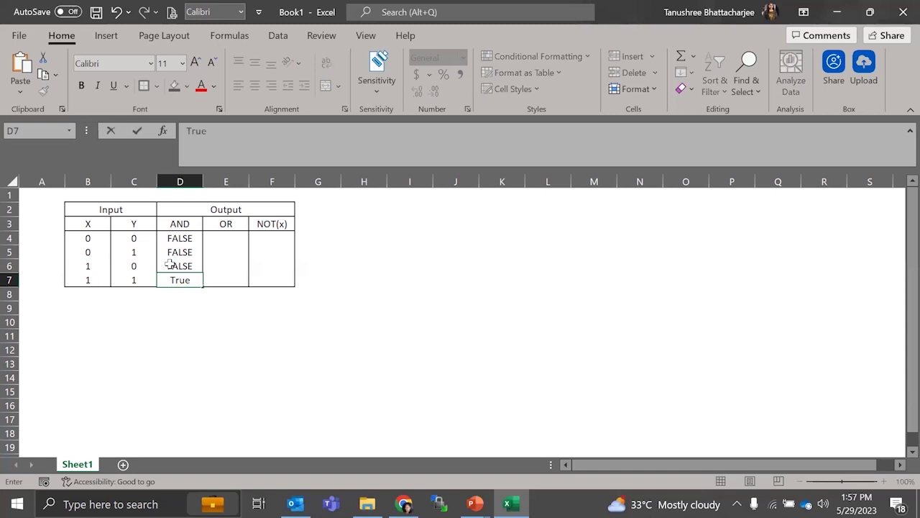
key("Return")
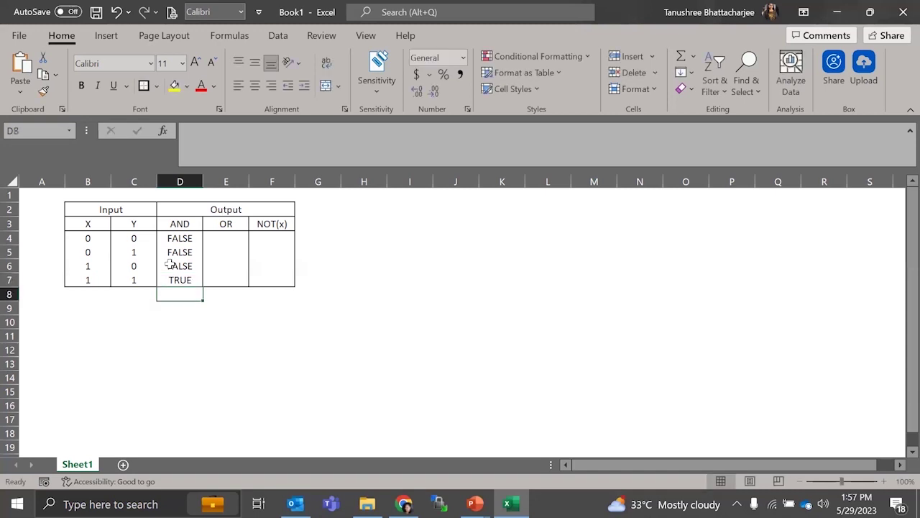
Step: Enter FALSE as the OR result in cell E4 for inputs 0 and 0
key("Up")
key("Up")
key("Up")
key("Up")
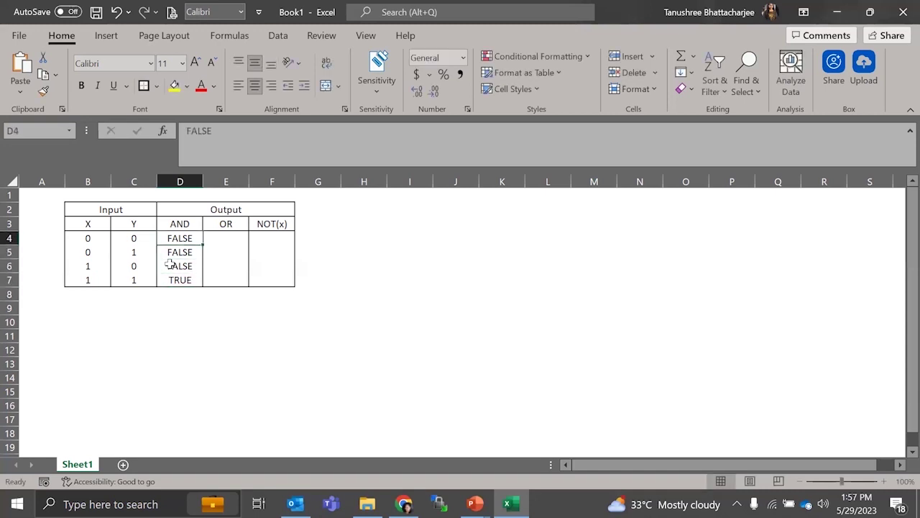
key("Right")
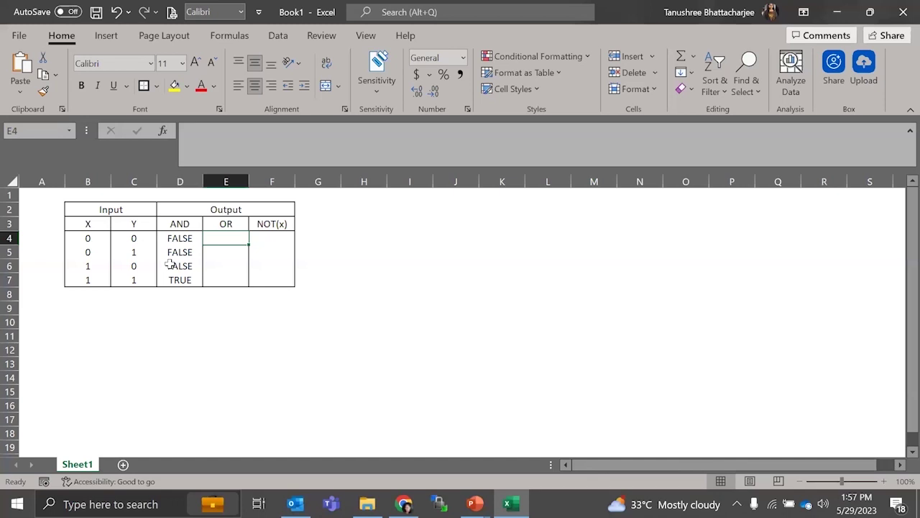
type("False")
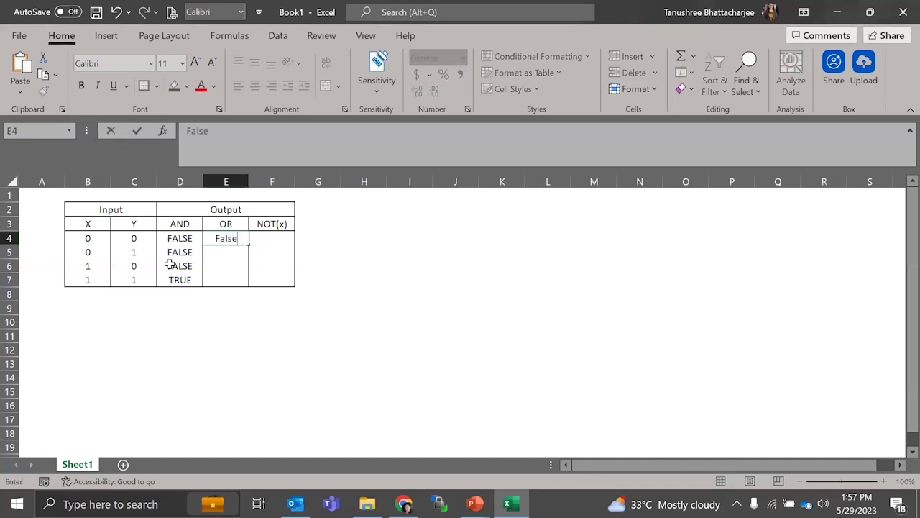
key("Return")
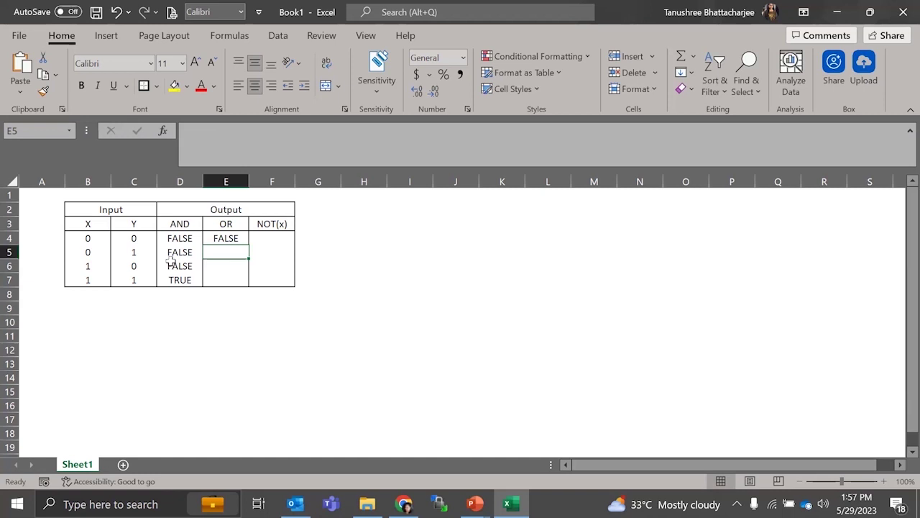
type("1")
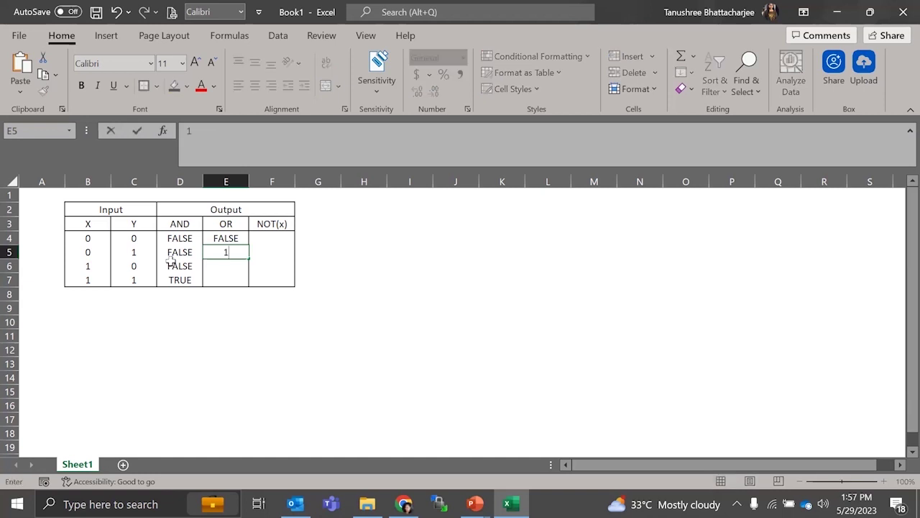
key("Return")
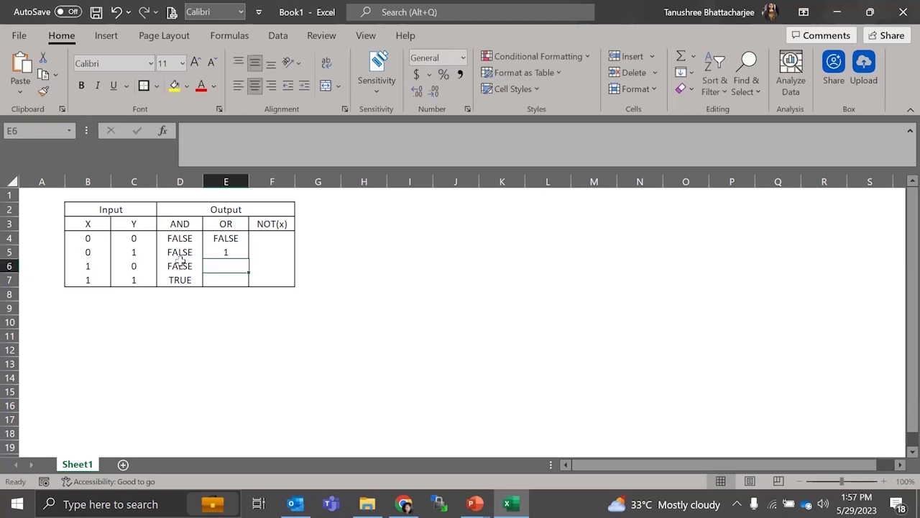
key("Up")
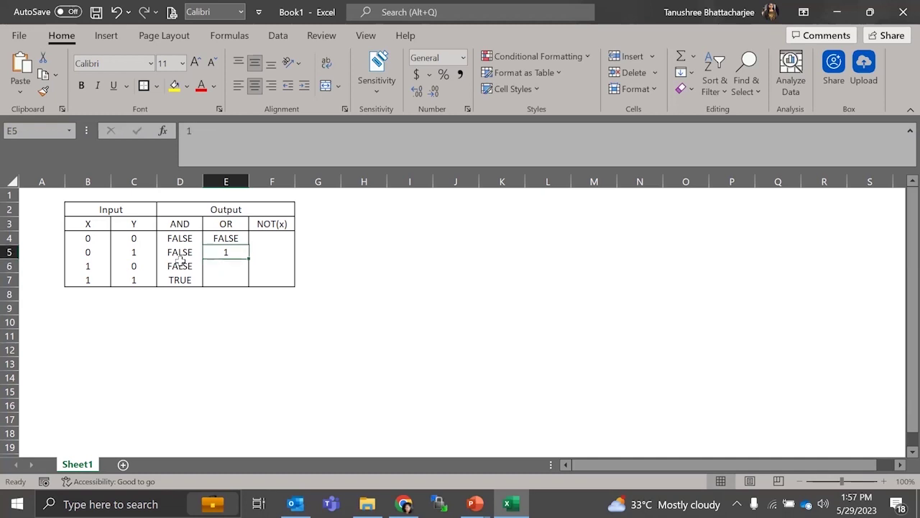
type("True")
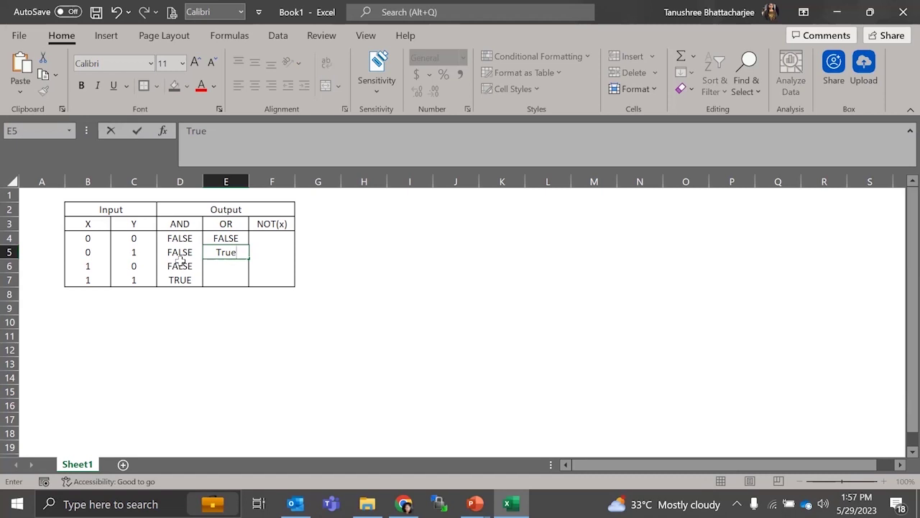
key("BackSpace")
key("BackSpace")
key("BackSpace")
key("BackSpace")
Step: Enter TRUE as the OR result in cells E5 and E6
type("Tu")
key("BackSpace")
type("rue")
key("Return")
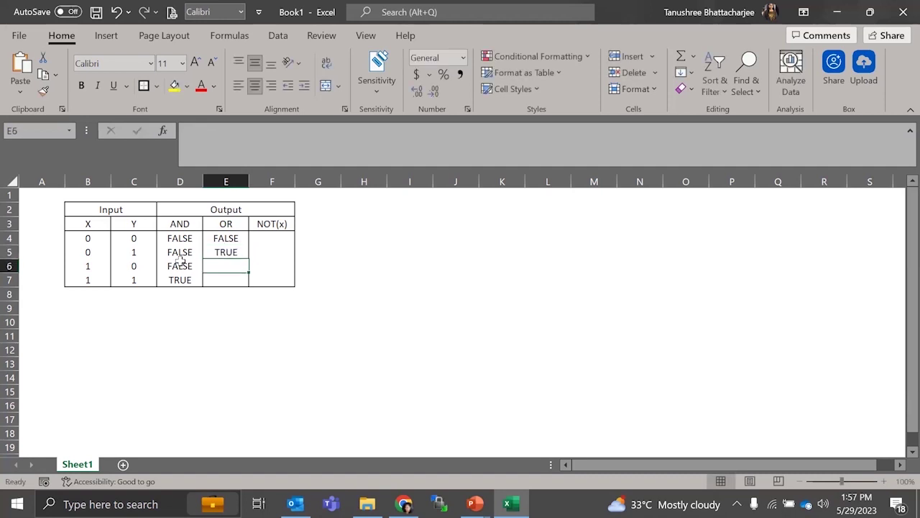
type("True")
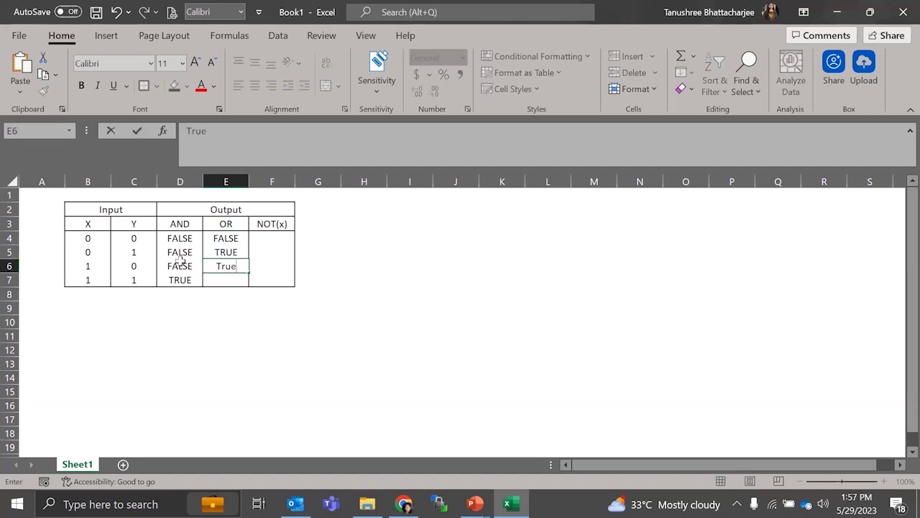
key("Return")
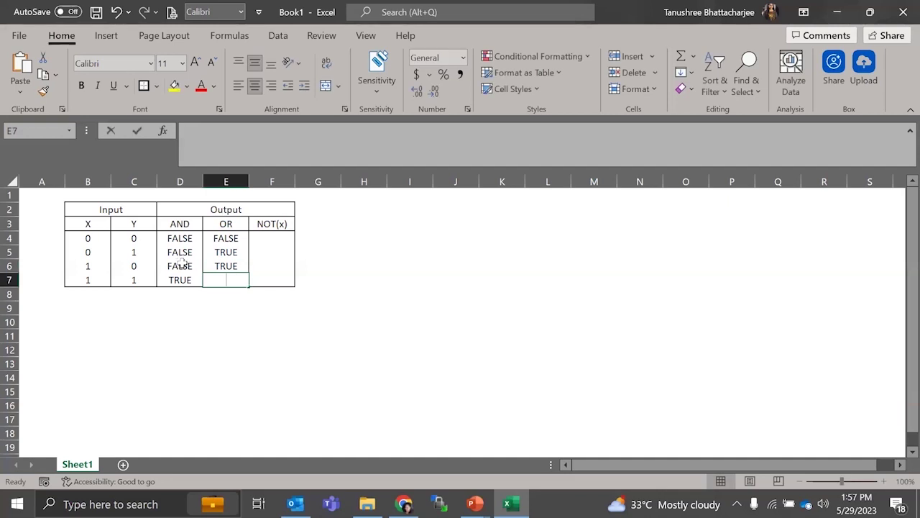
Step: Enter TRUE as the OR result in cell E7 for inputs 1 and 1
type("Tei")
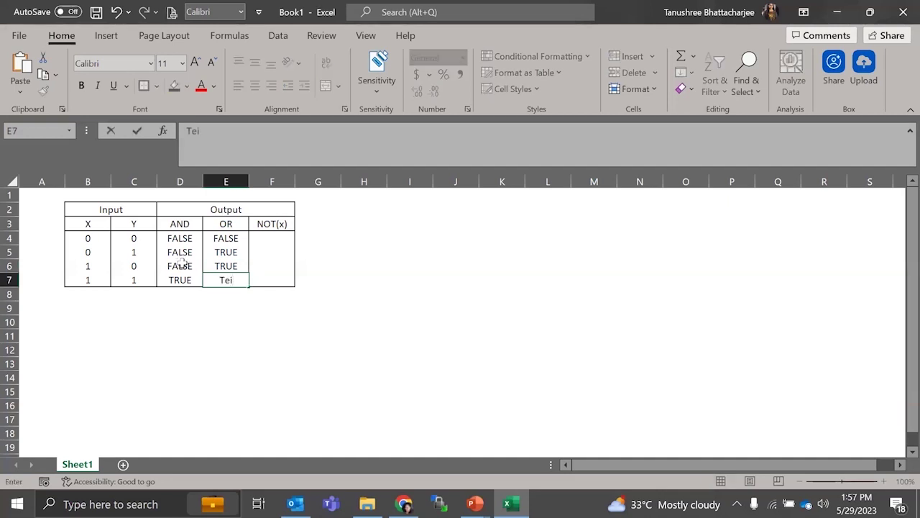
key("BackSpace")
key("BackSpace")
type("RUE")
key("Return")
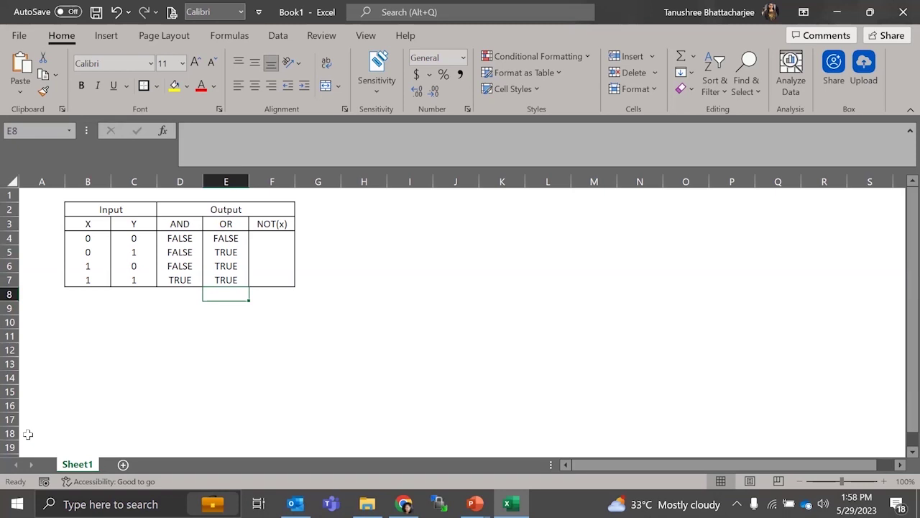
left_click(236, 391)
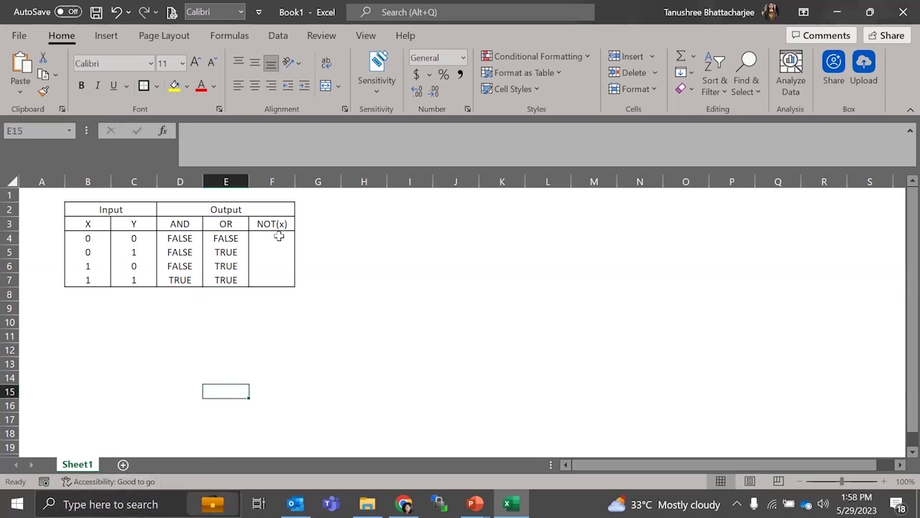
Step: Fill the NOT(x) column cells F4:F7 with 1, 1, 0 and 0
left_click(278, 236)
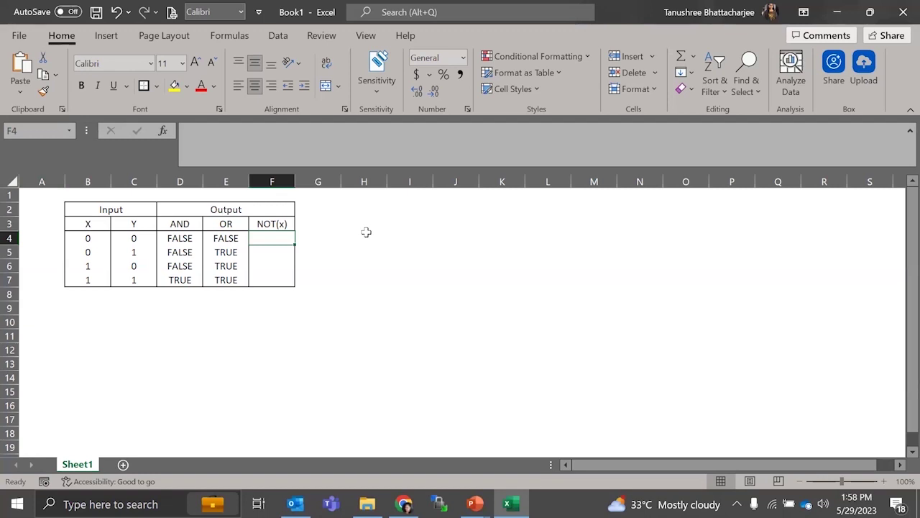
type("1")
key("Return")
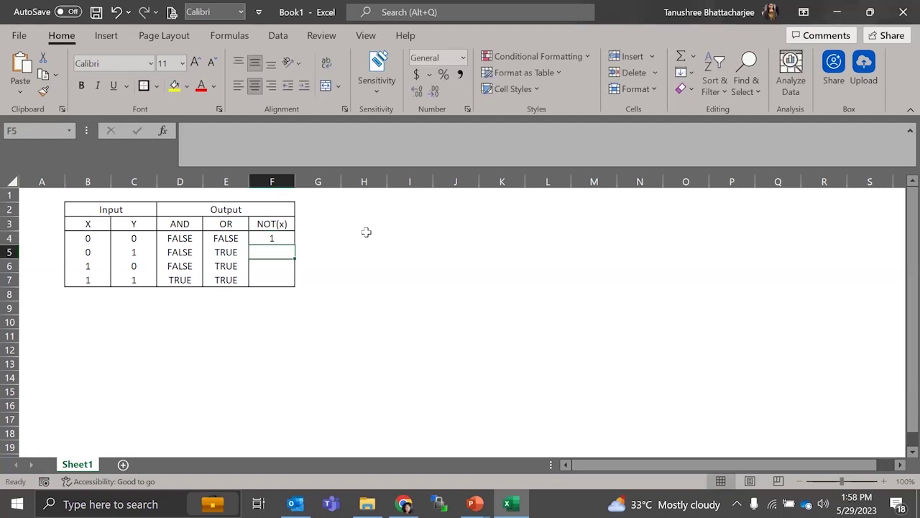
type("1'")
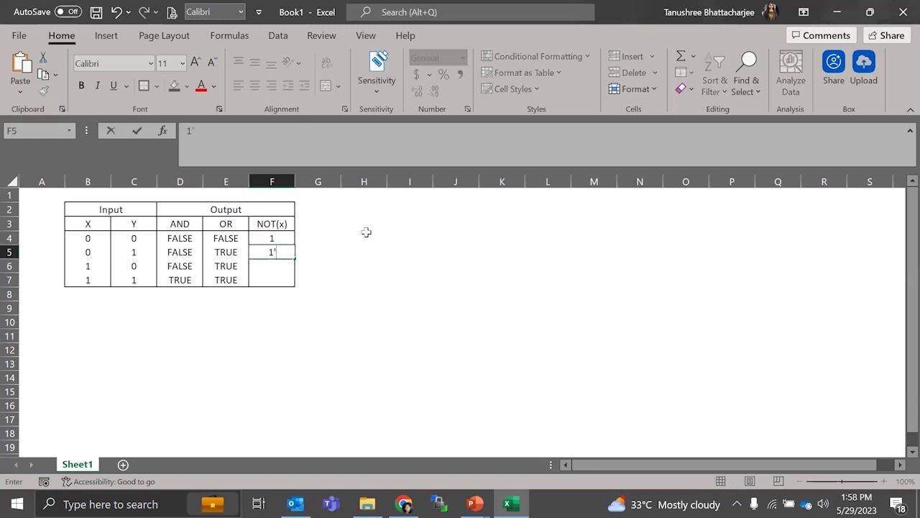
key("Return")
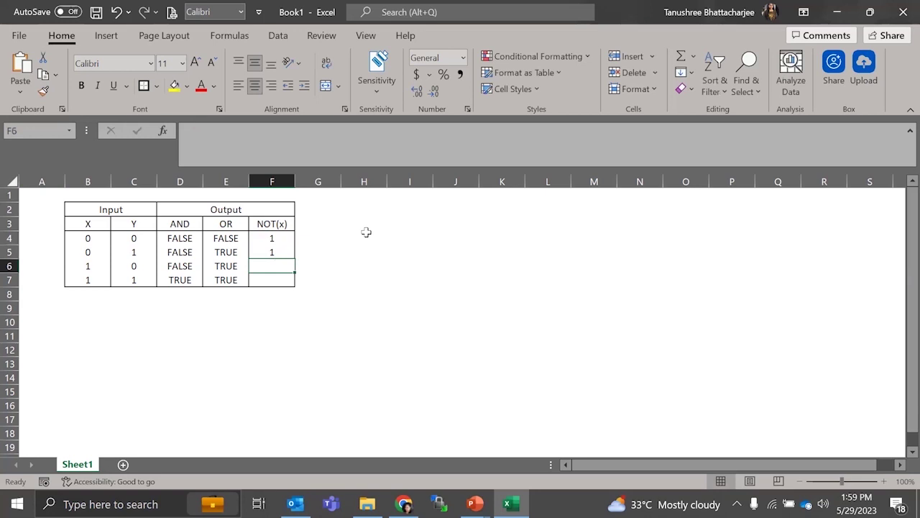
type("0")
key("Return")
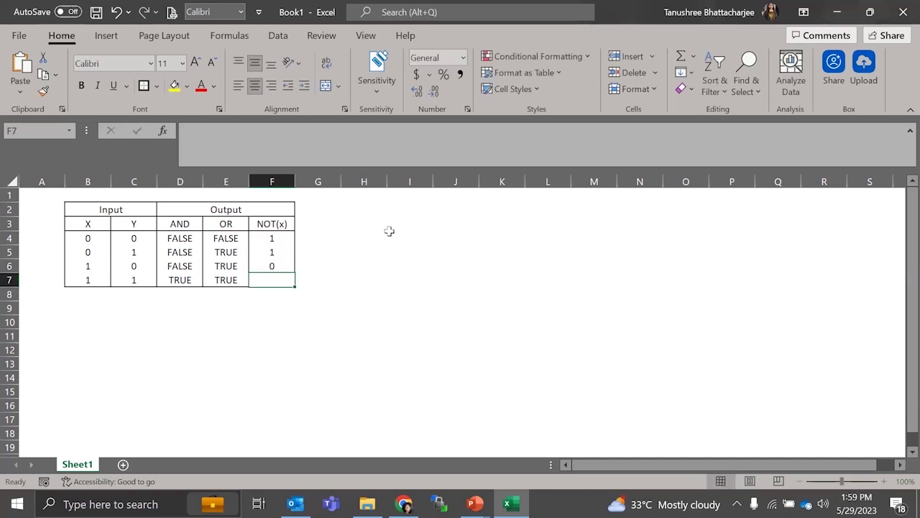
type("0")
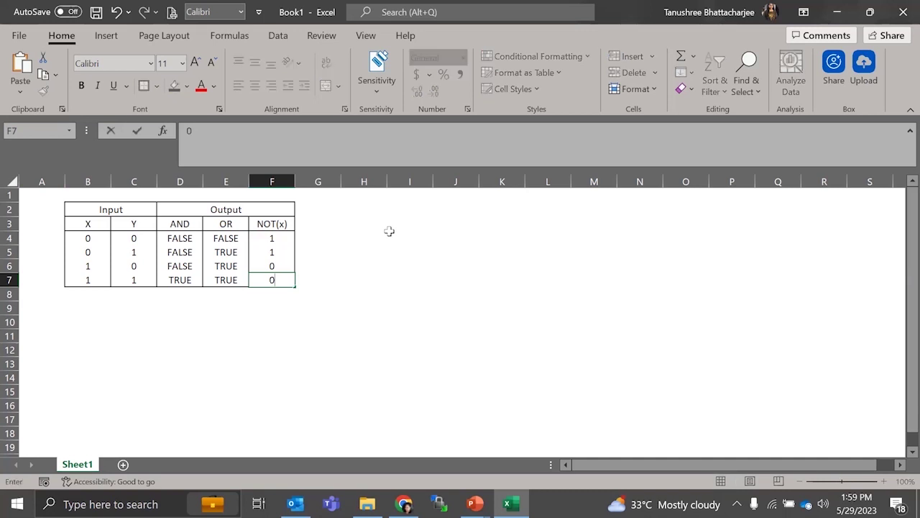
key("Return")
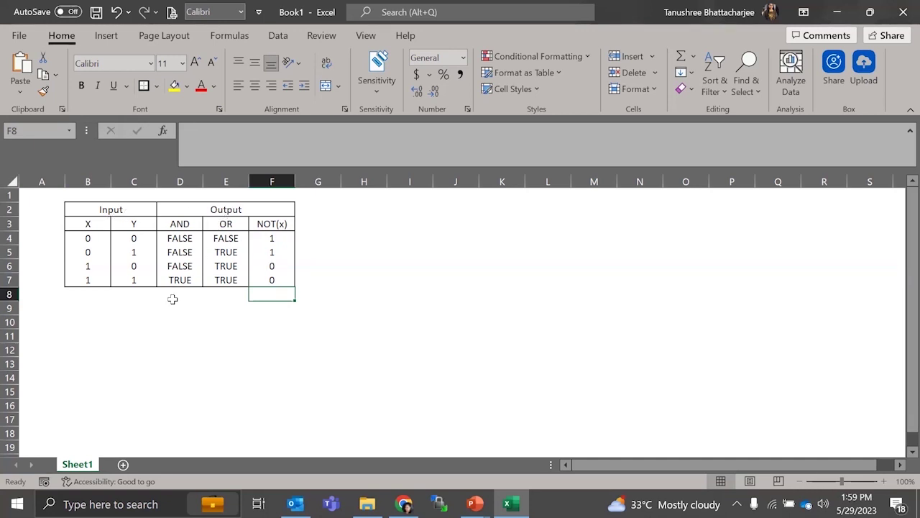
left_click_drag(115, 211, 268, 281)
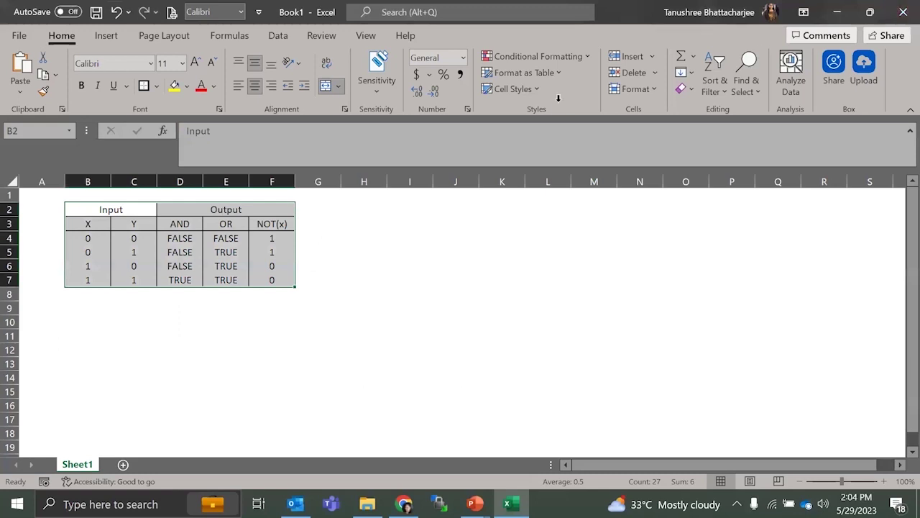
left_click_drag(109, 209, 251, 280)
left_click(273, 238)
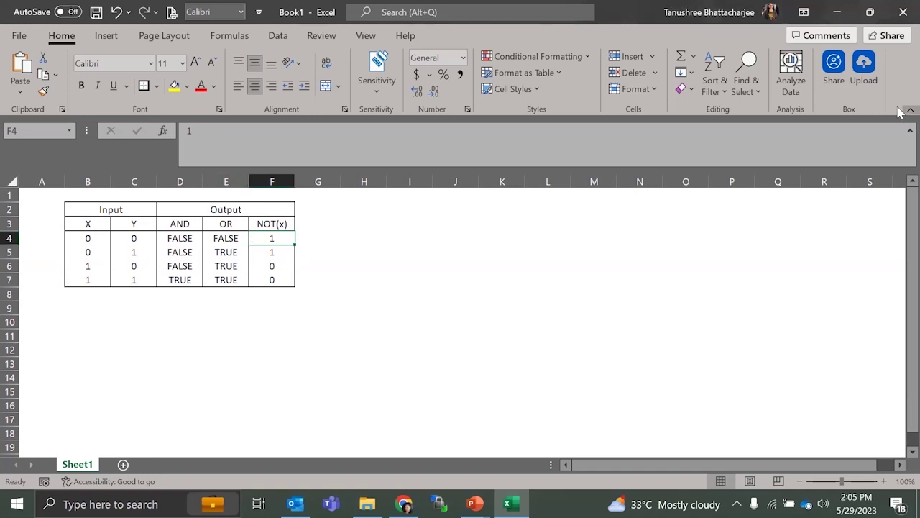
Step: Close the truth table workbook without saving the changes
left_click(902, 11)
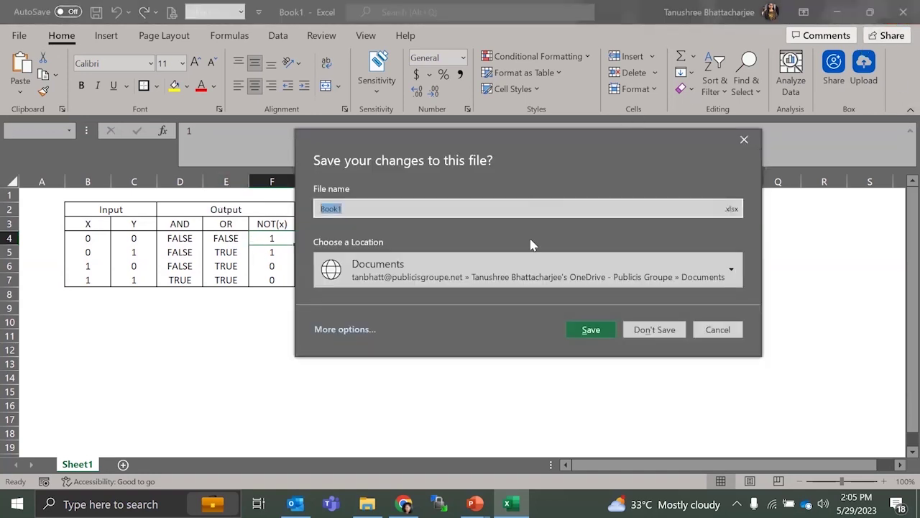
left_click(654, 330)
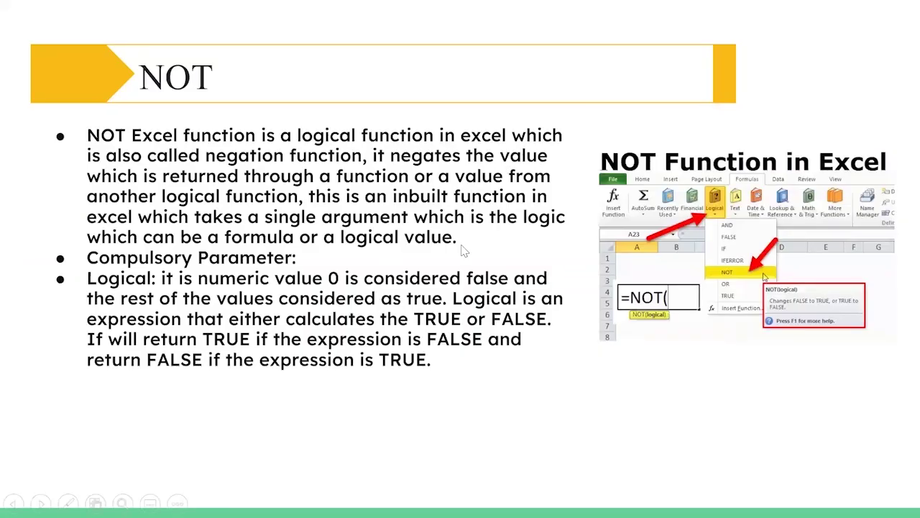
Step: Switch to the Day3 folder in File Explorer, open AND-Function-Excel-Template and go to the AND Function Example 1 sheet
key("alt+Tab")
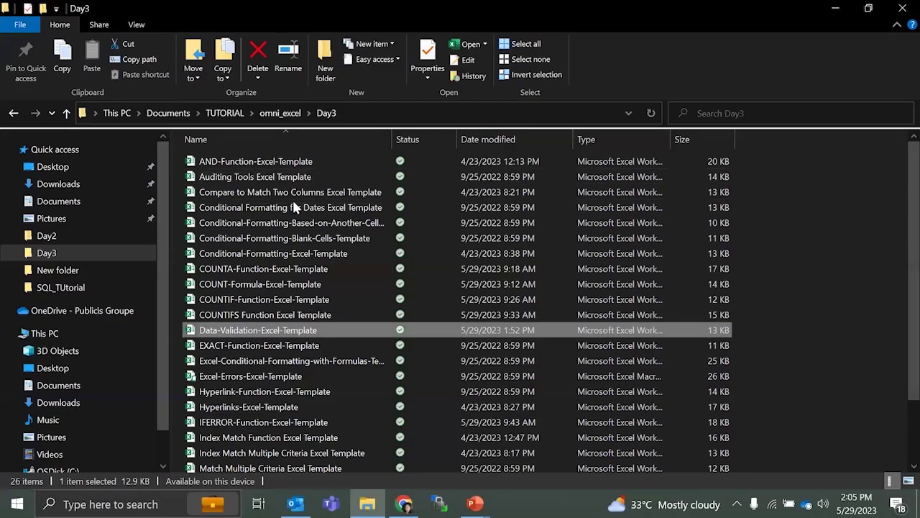
double_click(271, 163)
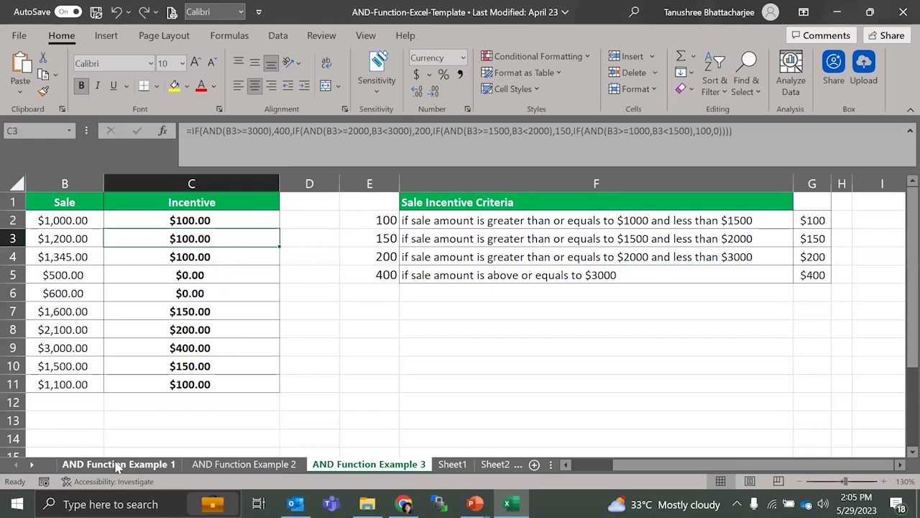
left_click(117, 464)
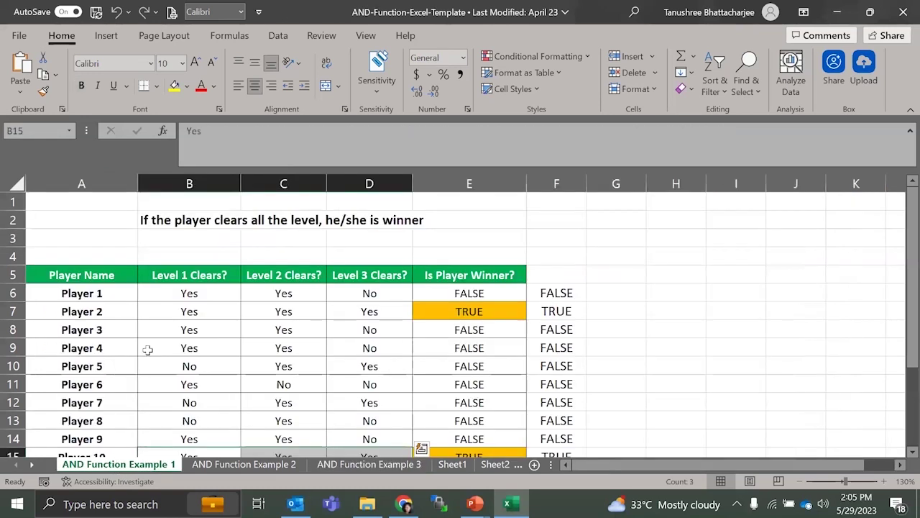
scroll(158, 326, "down", 1)
scroll(162, 325, "up", 1)
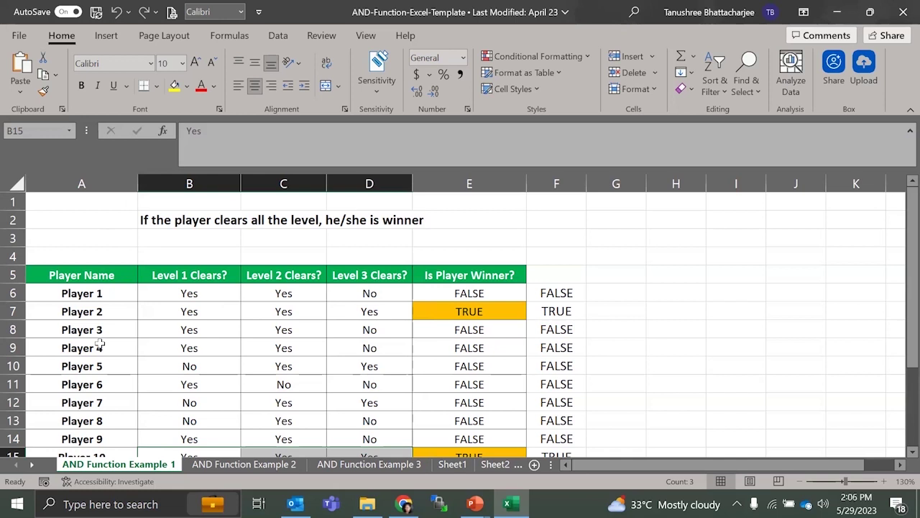
Step: Start an AND formula in cell G6 with B6="true" as its first condition
left_click(578, 292)
left_click(625, 288)
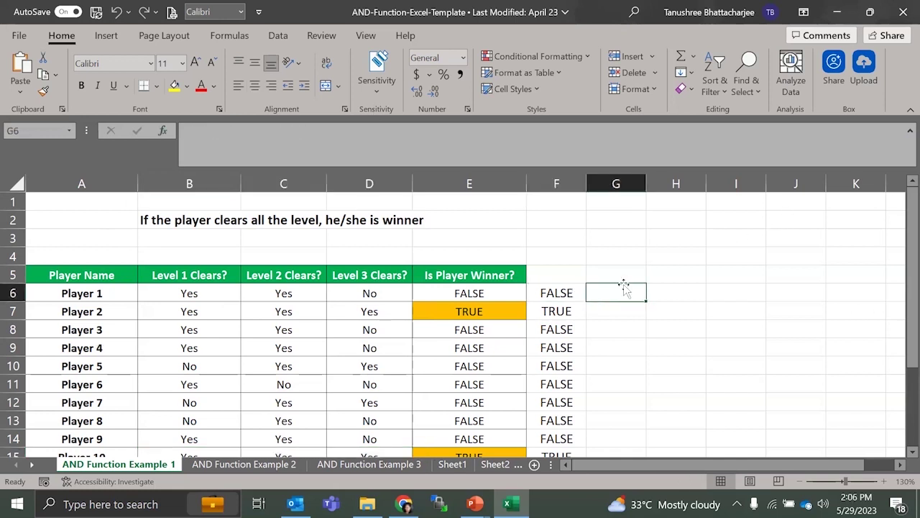
type("and(")
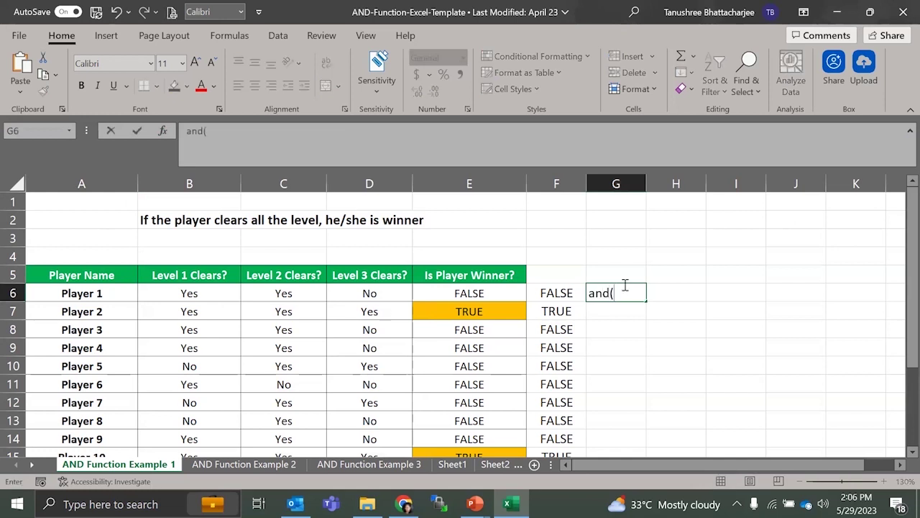
key("BackSpace")
key("BackSpace")
key("BackSpace")
type("=and")
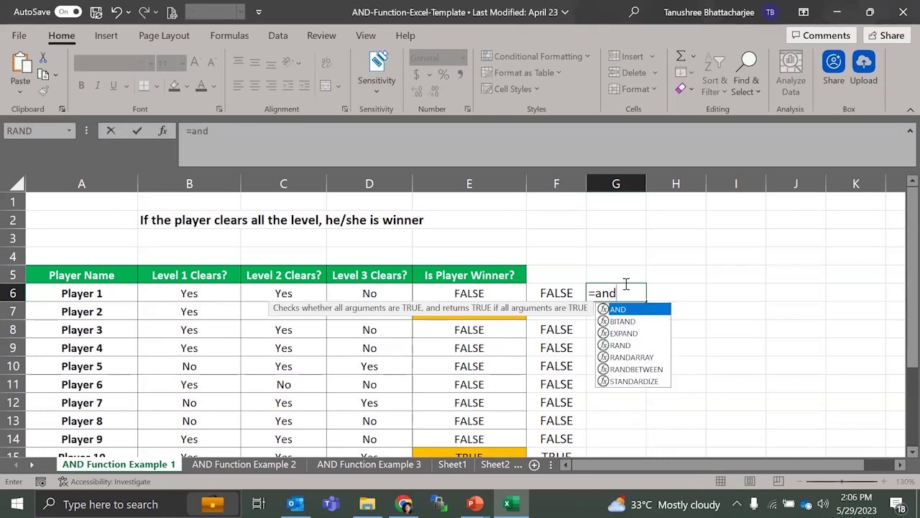
type("(")
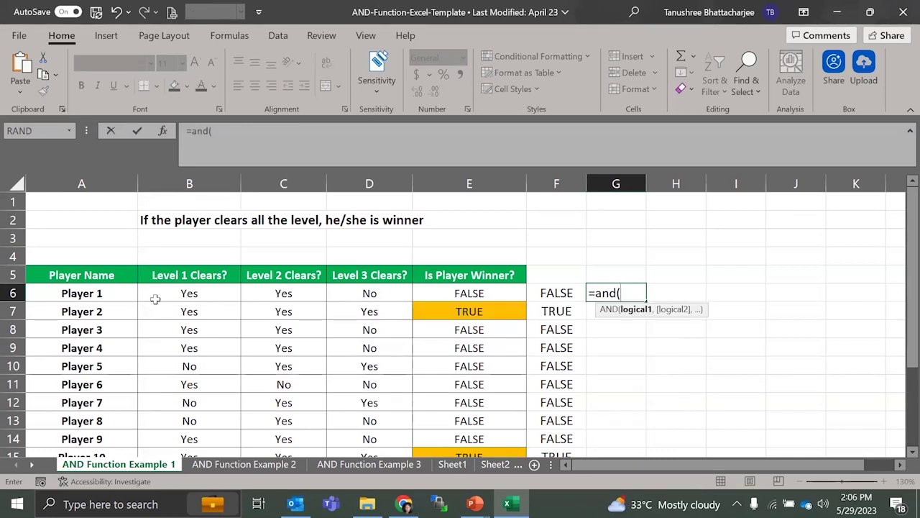
left_click(203, 292)
type("=\"true\".")
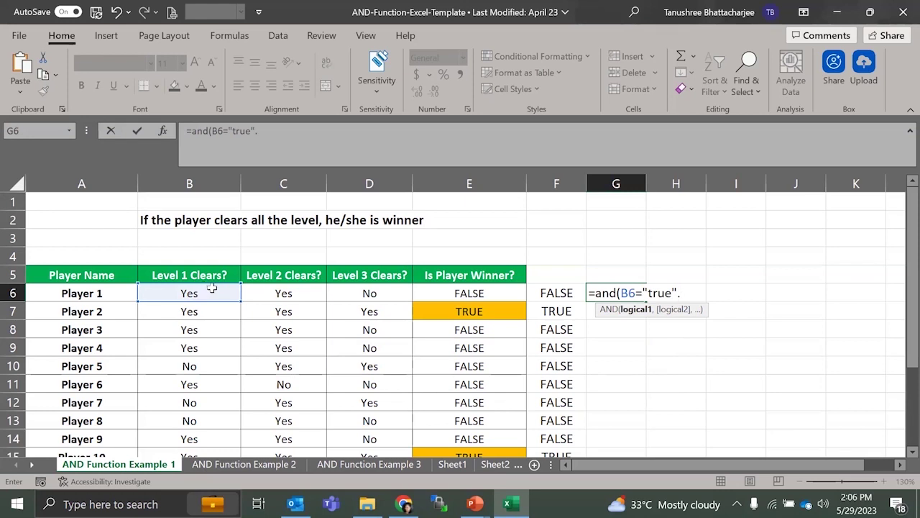
Step: Add C6="Yes" and D6="Yes" as the second and third conditions of the AND formula in G6
scroll(168, 367, "down", 1)
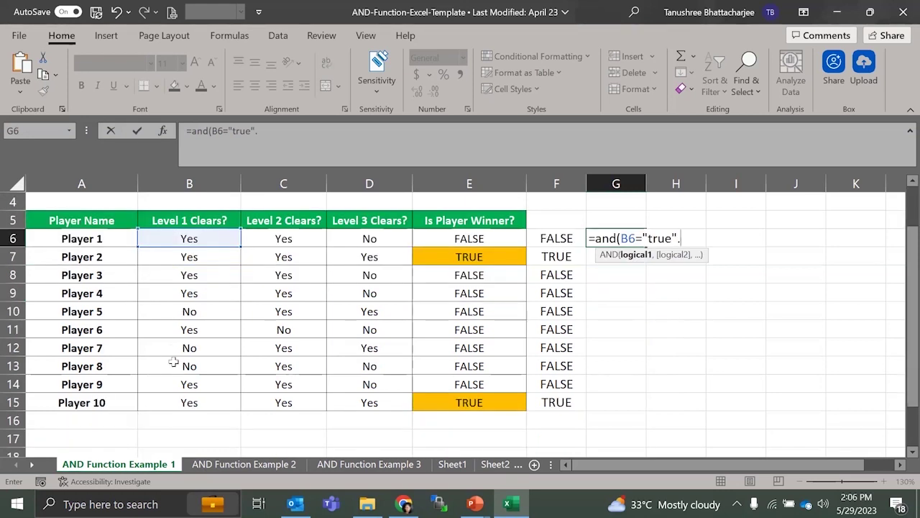
scroll(168, 369, "down", 2)
scroll(174, 363, "up", 3)
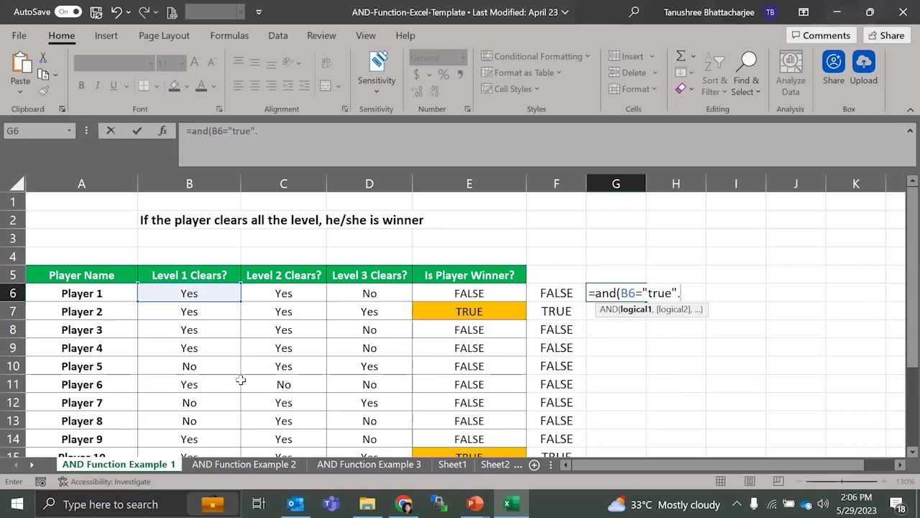
type(",")
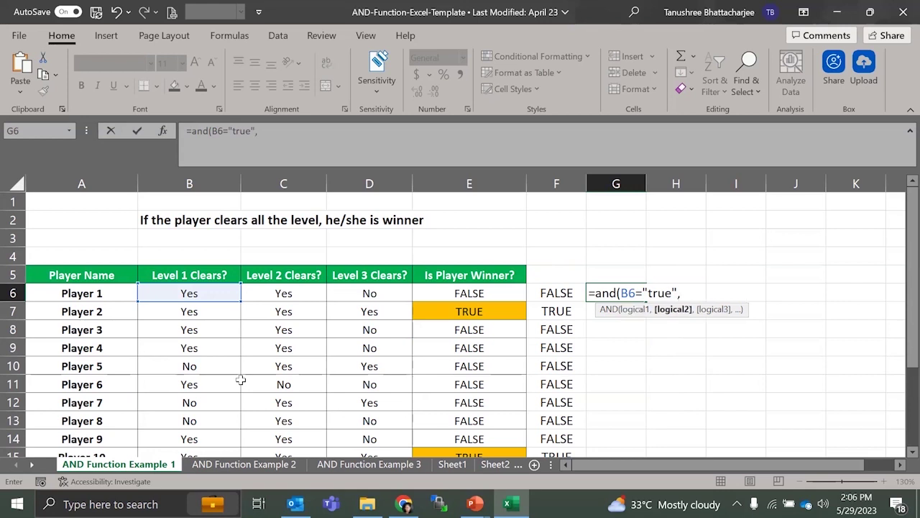
left_click(279, 294)
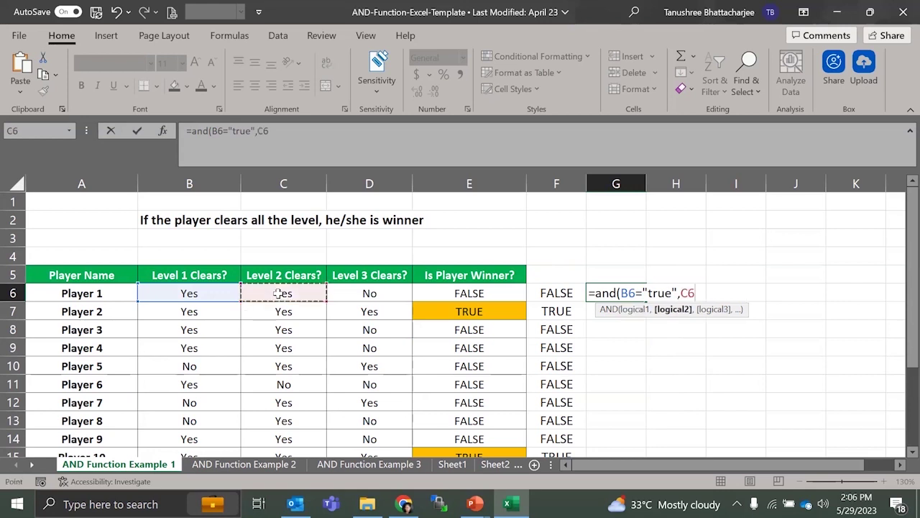
type(",")
key("BackSpace")
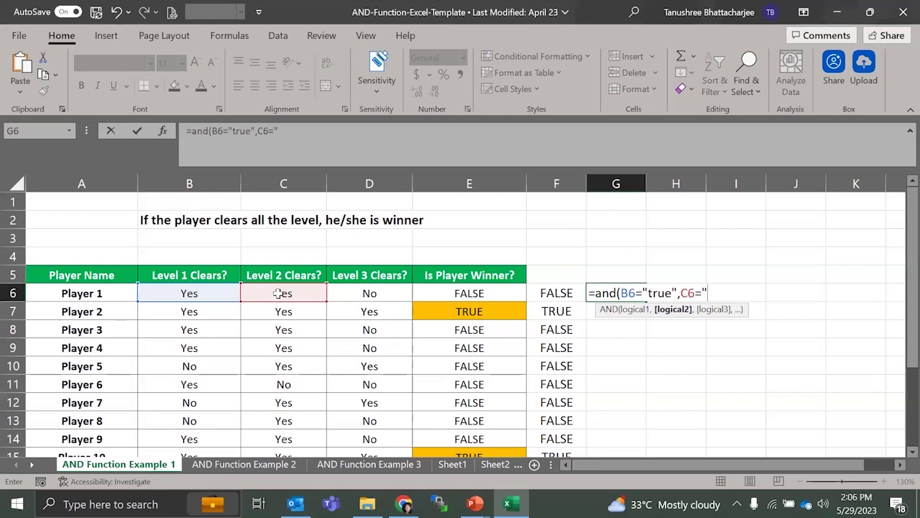
type("Yes\",")
left_click(391, 293)
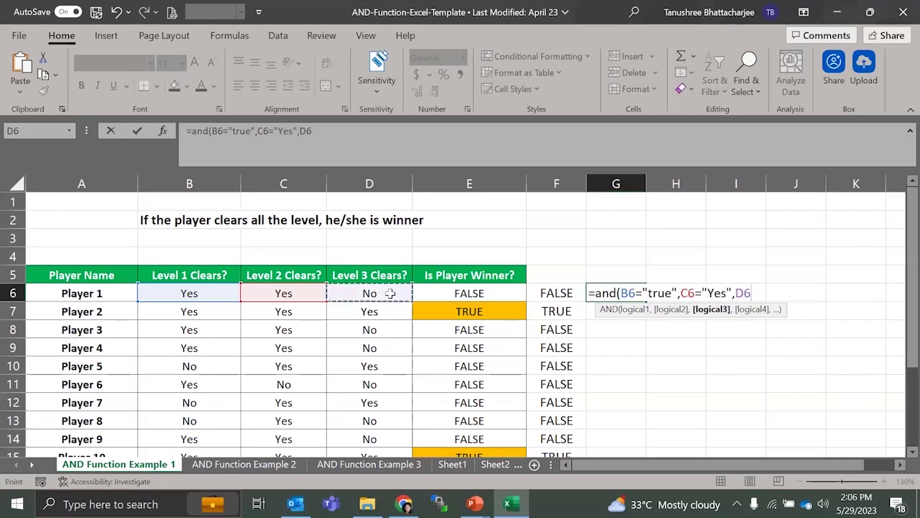
type(",")
key("BackSpace")
type("=\"Yes")
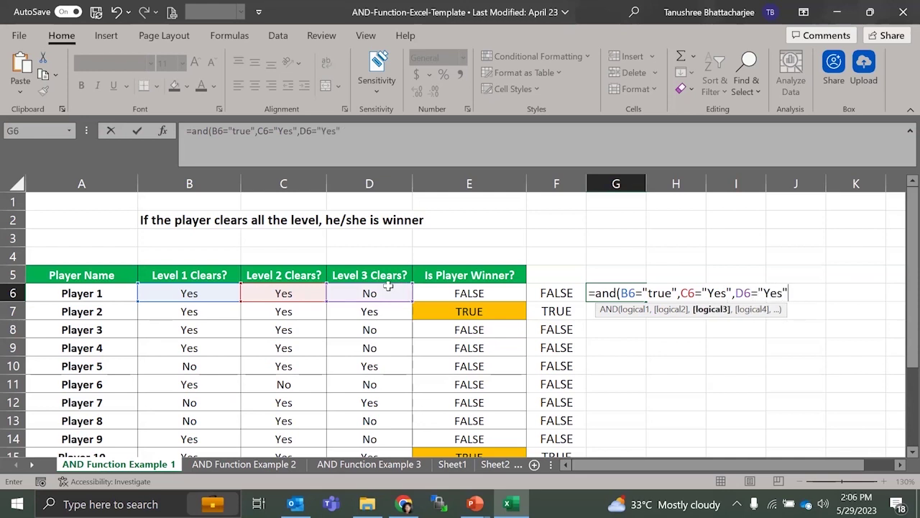
Step: Change the B6 condition of the G6 formula to "Yes" and commit it as =AND(B6="Yes",C6="Yes",D6="Yes")
double_click(663, 289)
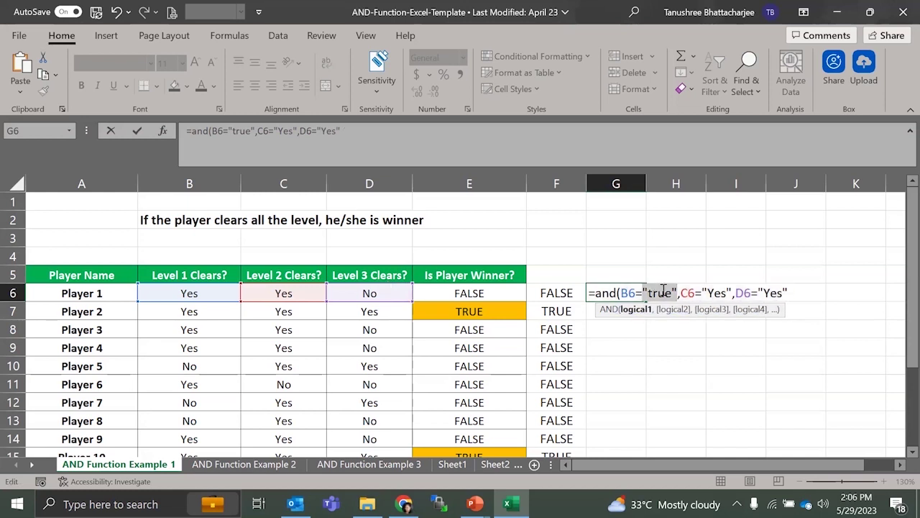
key("Right")
key("BackSpace")
key("BackSpace")
key("BackSpace")
key("BackSpace")
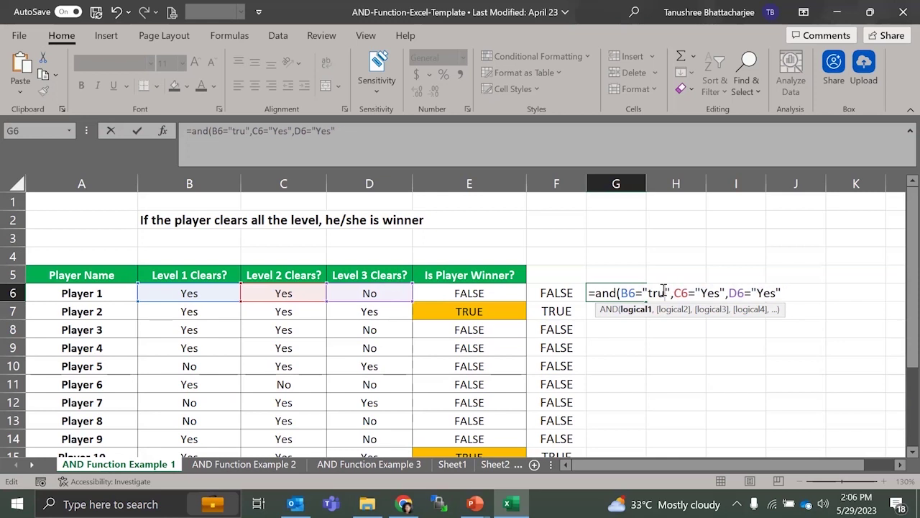
type("Yes")
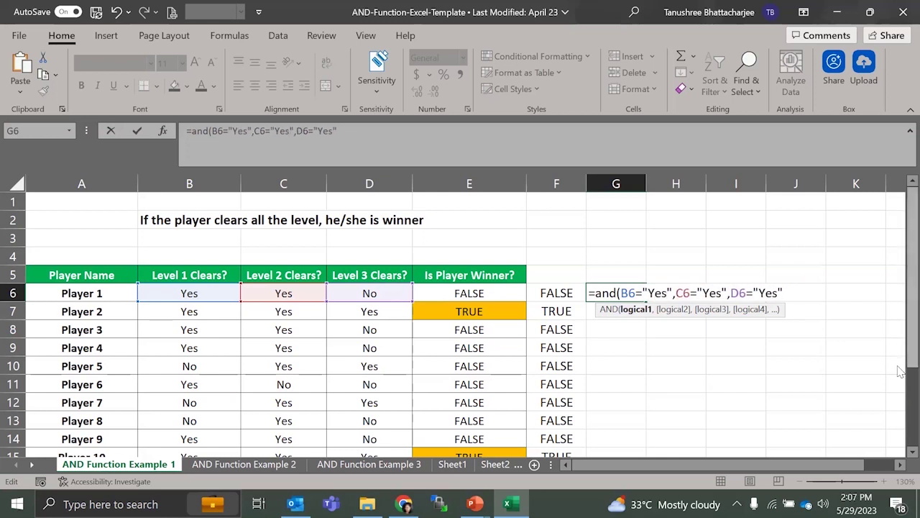
key("Return")
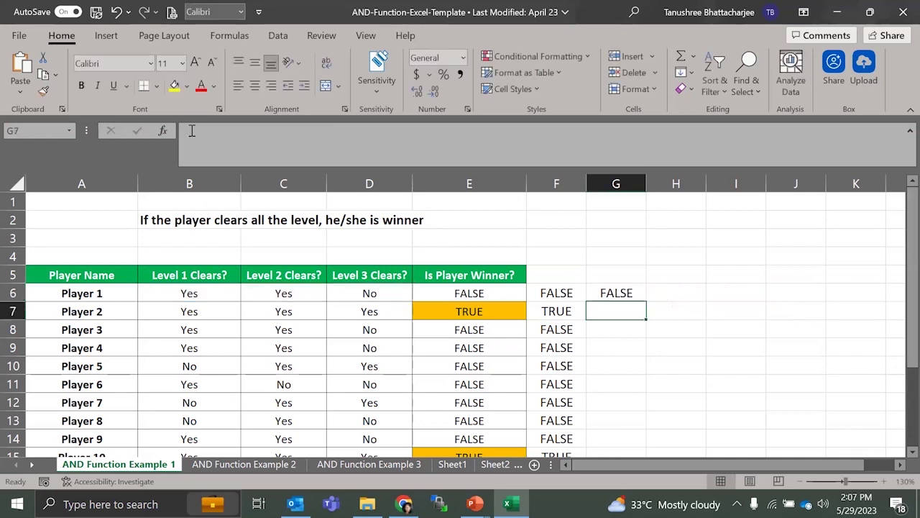
left_click(625, 294)
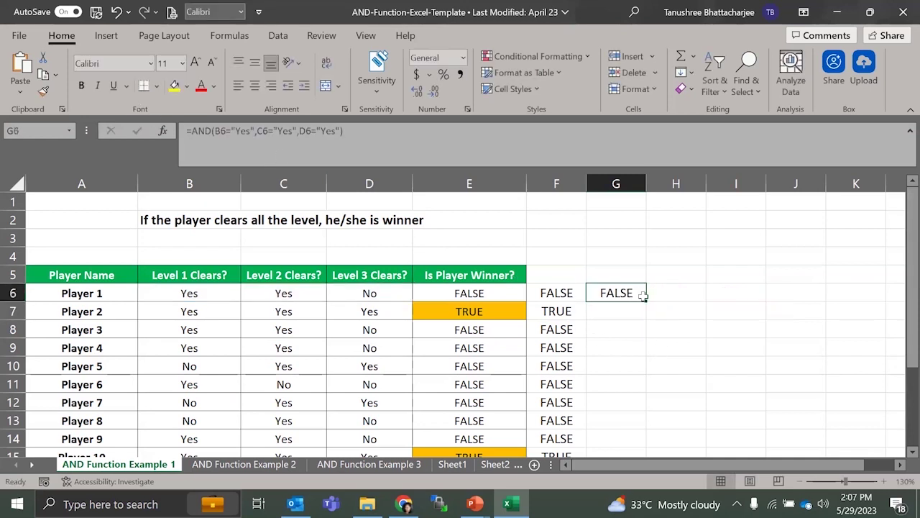
Step: Fill the AND formula from G6 down column G for all the players
double_click(644, 301)
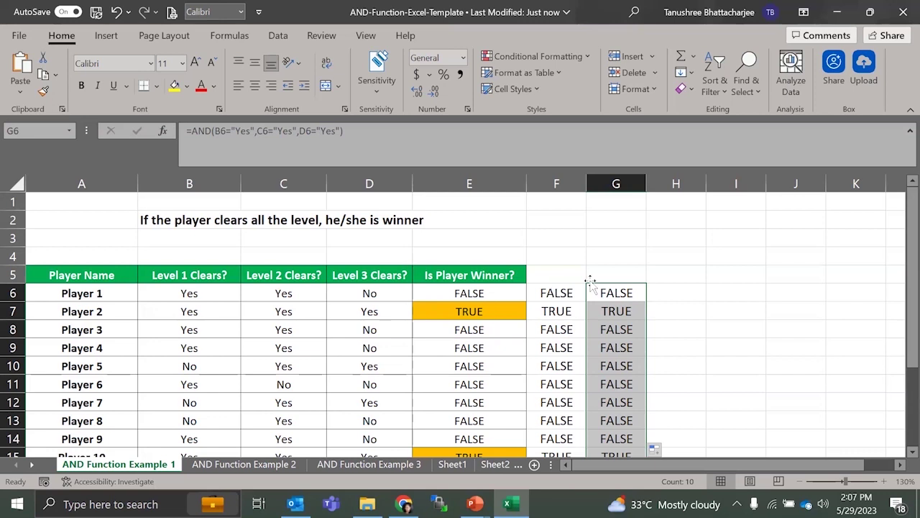
scroll(593, 275, "down", 2)
scroll(594, 273, "up", 2)
Step: Go to the AND Function Example 2 sheet and examine the students' grade formulas and the percentage-to-grade criteria table
left_click(215, 463)
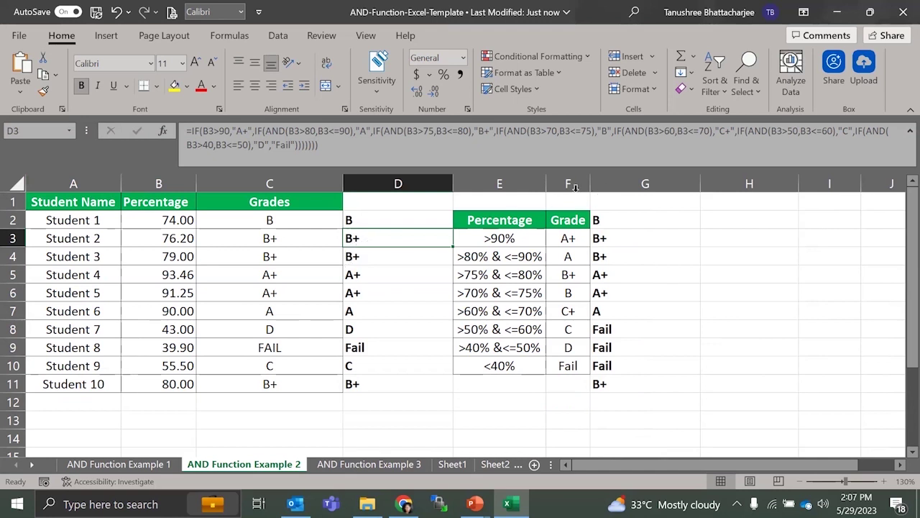
left_click(266, 238)
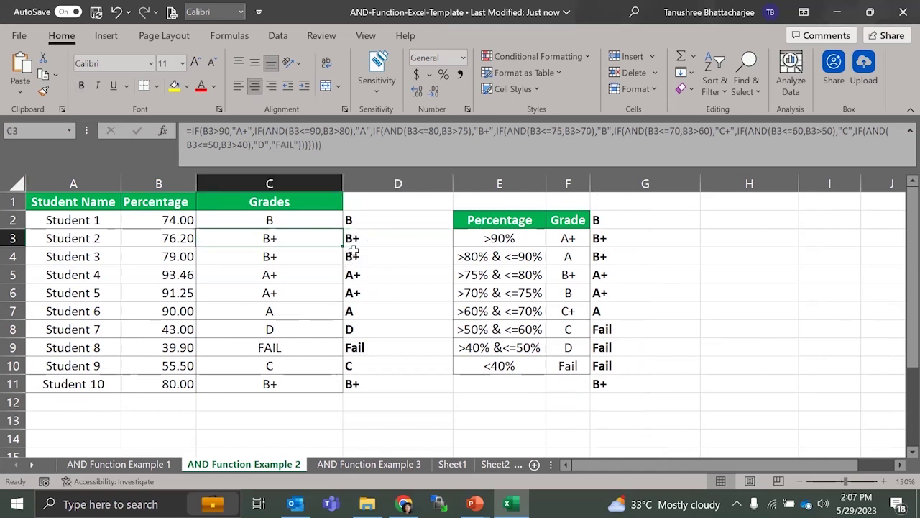
left_click(354, 253)
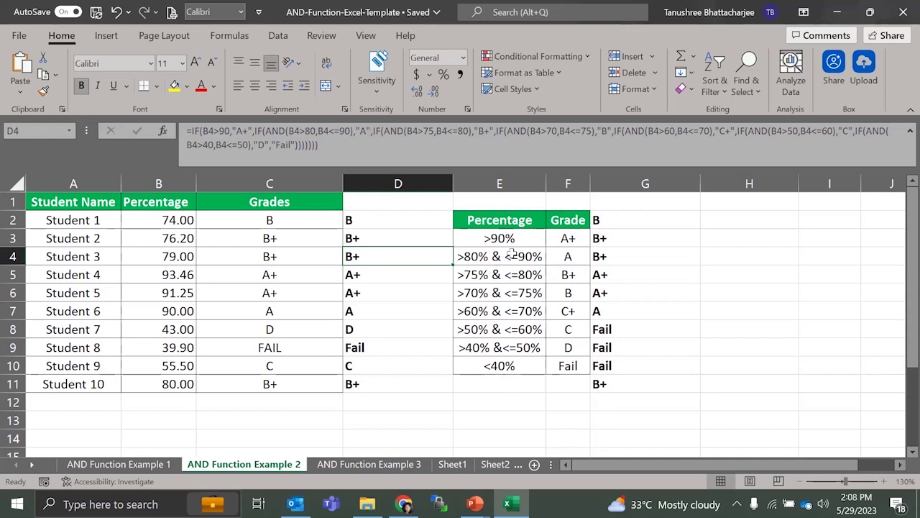
left_click_drag(501, 241, 491, 362)
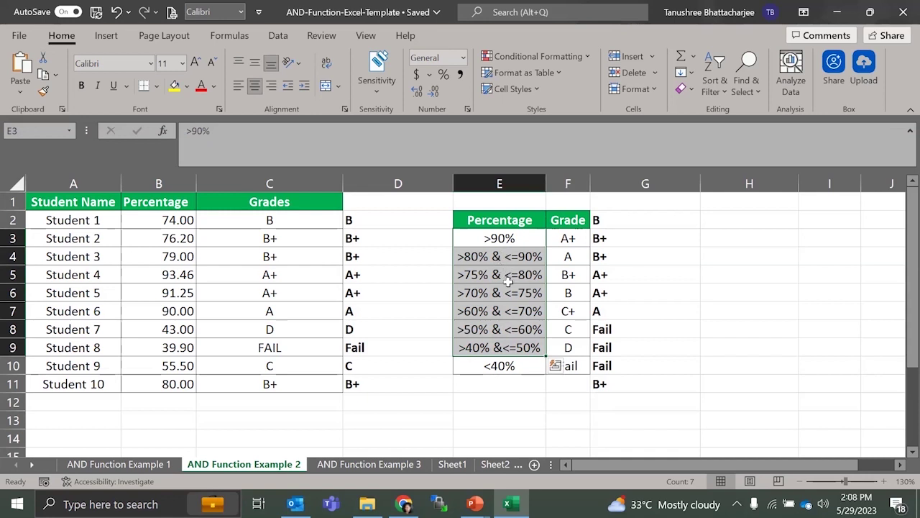
left_click(576, 269)
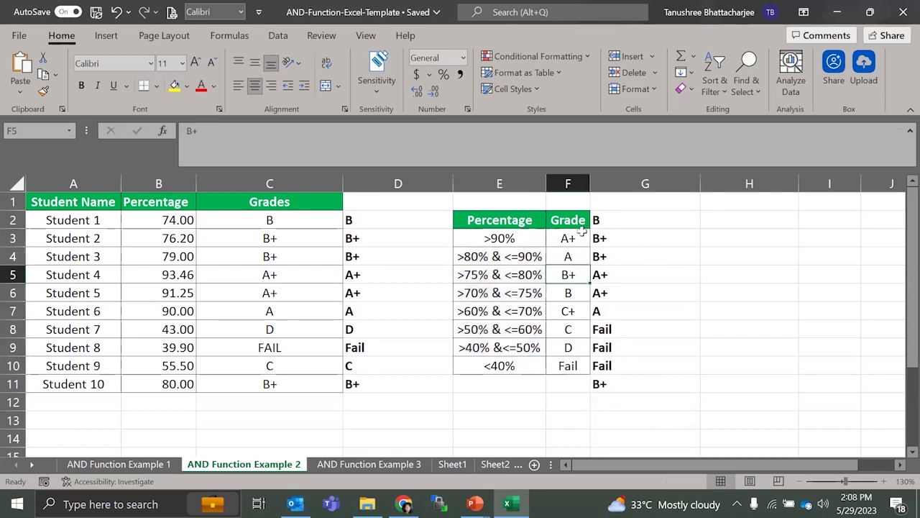
left_click(579, 234)
left_click(568, 295)
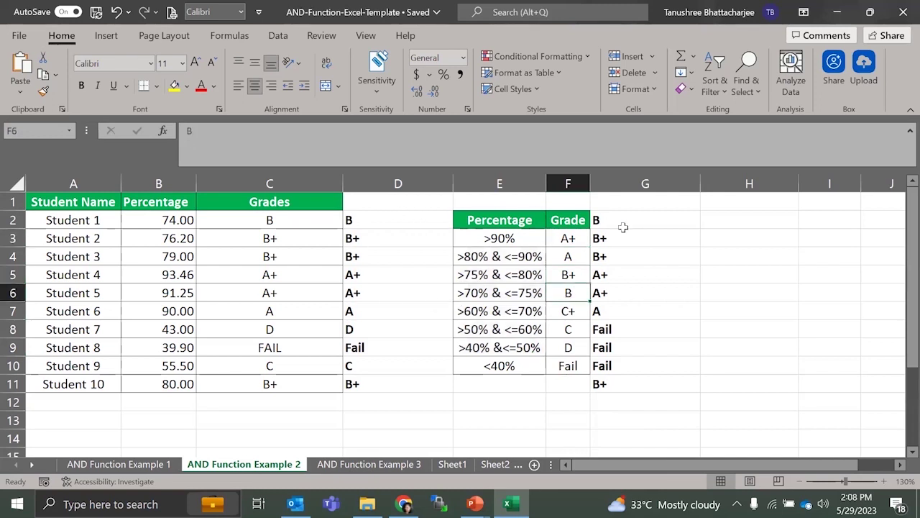
Step: Open Student 1's grade formula in D2 for editing and examine its first IF test and the nested AND range conditions
left_click(351, 219)
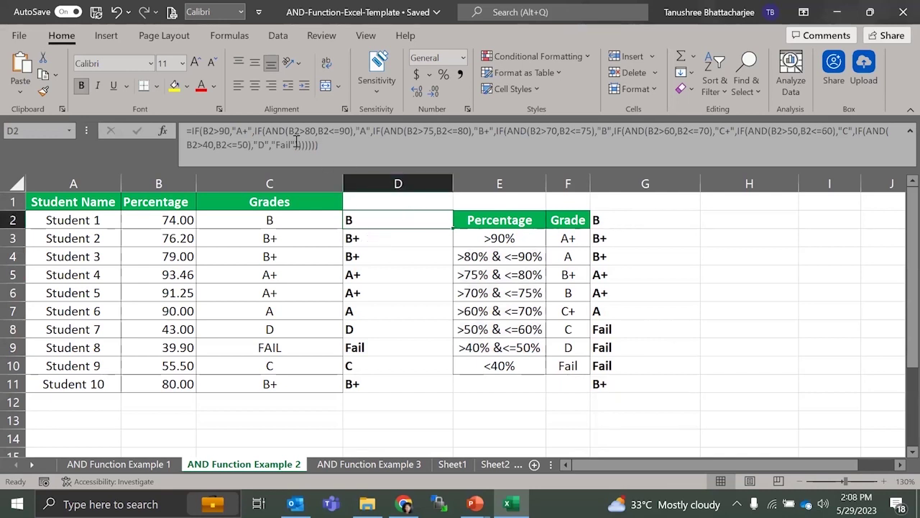
left_click(221, 137)
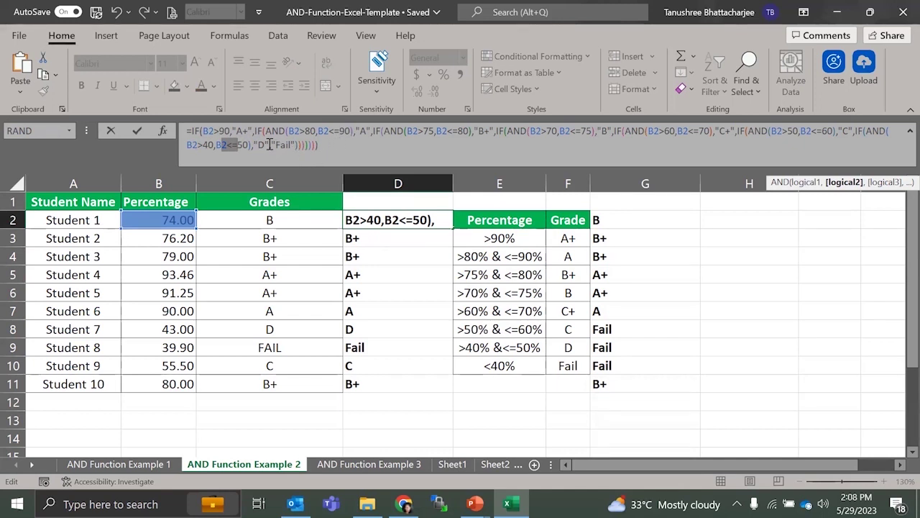
double_click(213, 131)
left_click_drag(263, 130, 596, 112)
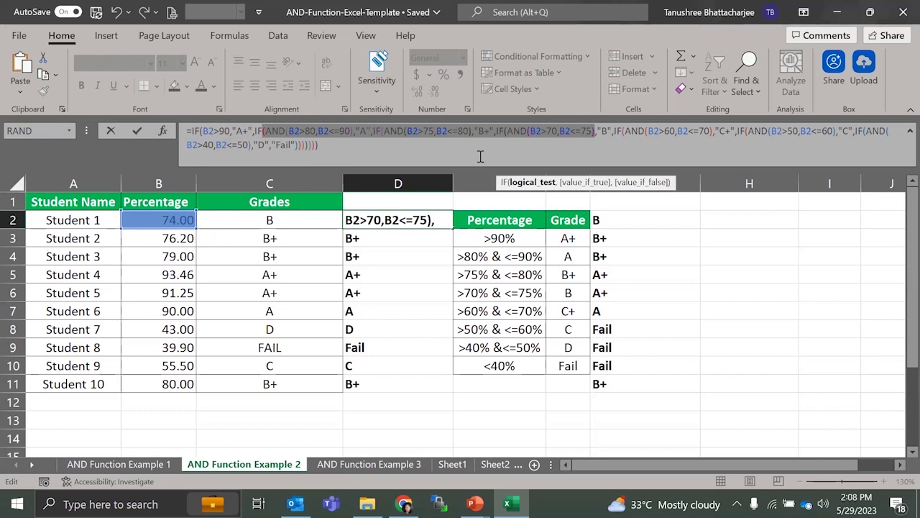
left_click(402, 131)
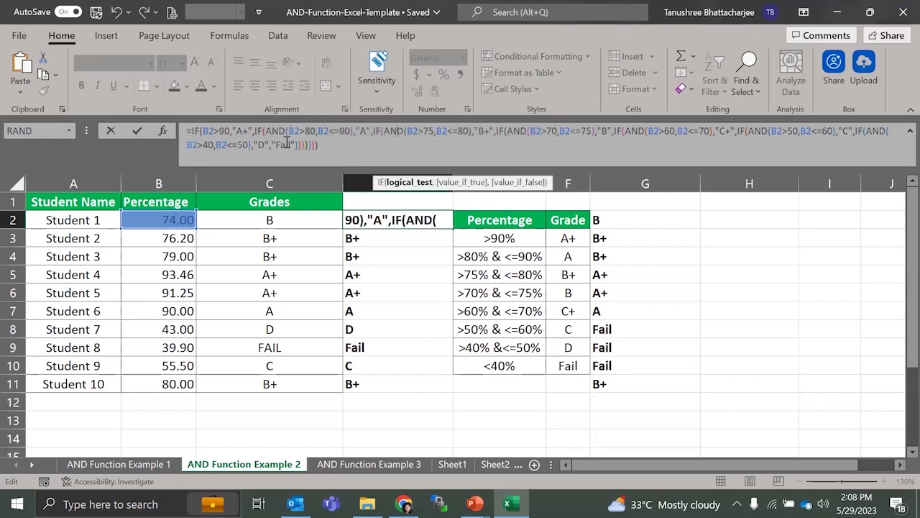
left_click(246, 131)
type("+")
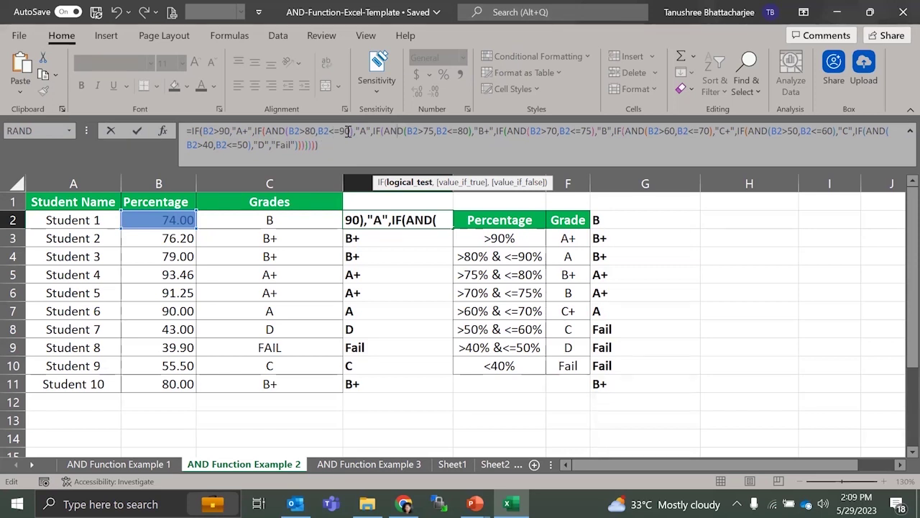
Step: Examine the nested IF(AND()) conditions for the B+ and B grades in the D2 formula and finish viewing it
key("Right")
key("Right")
key("Right")
key("Right")
key("Right")
key("Right")
key("Right")
key("Right")
key("Right")
key("Right")
key("Right")
key("Right")
key("Right")
key("Right")
key("Right")
key("Right")
key("Right")
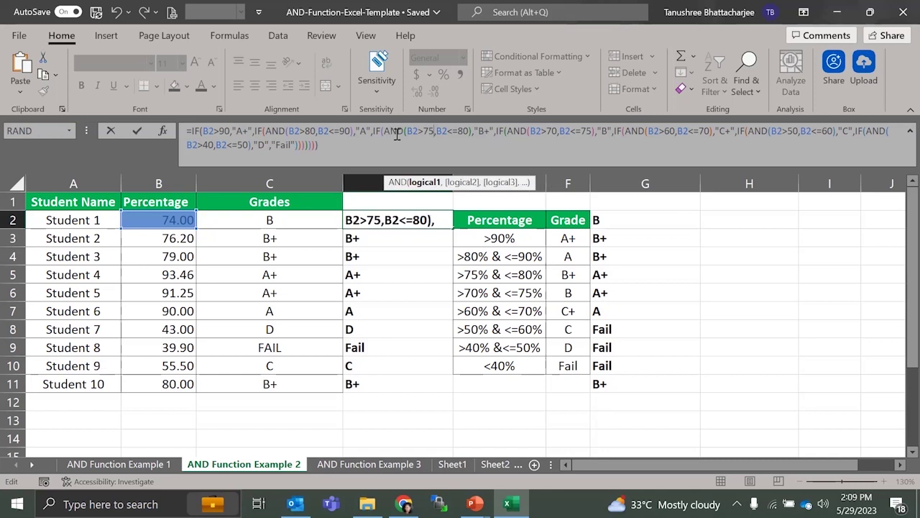
left_click_drag(372, 131, 475, 131)
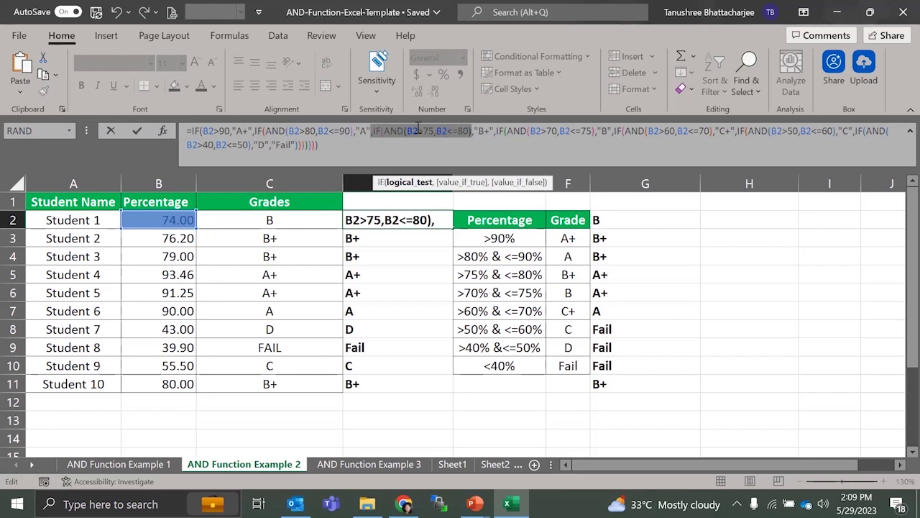
left_click(405, 131)
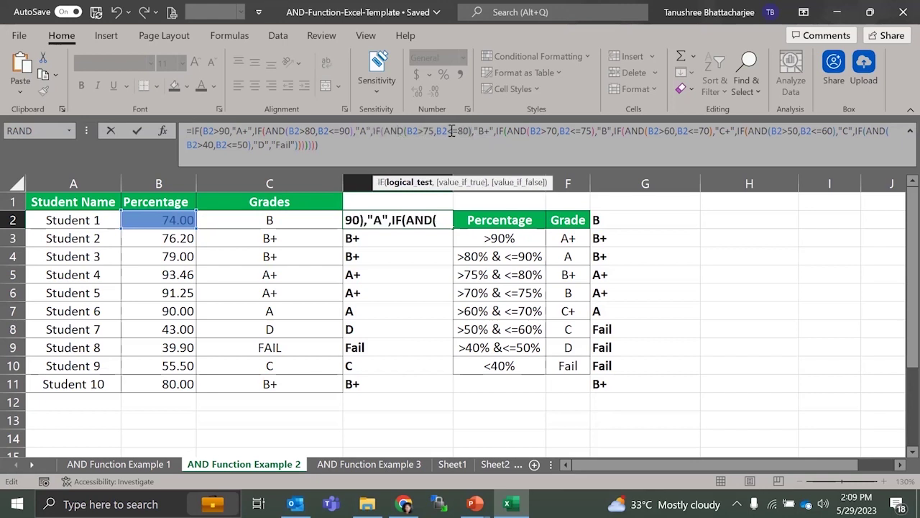
left_click_drag(474, 130, 563, 131)
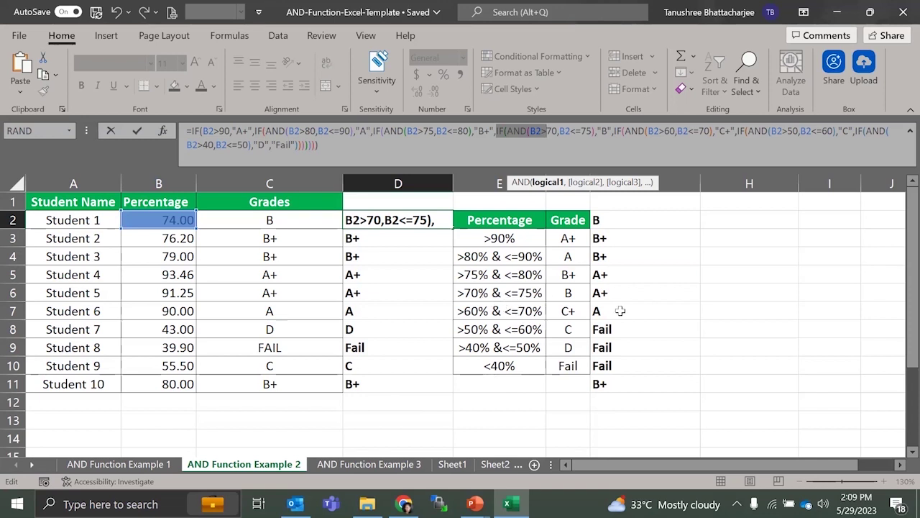
key("Return")
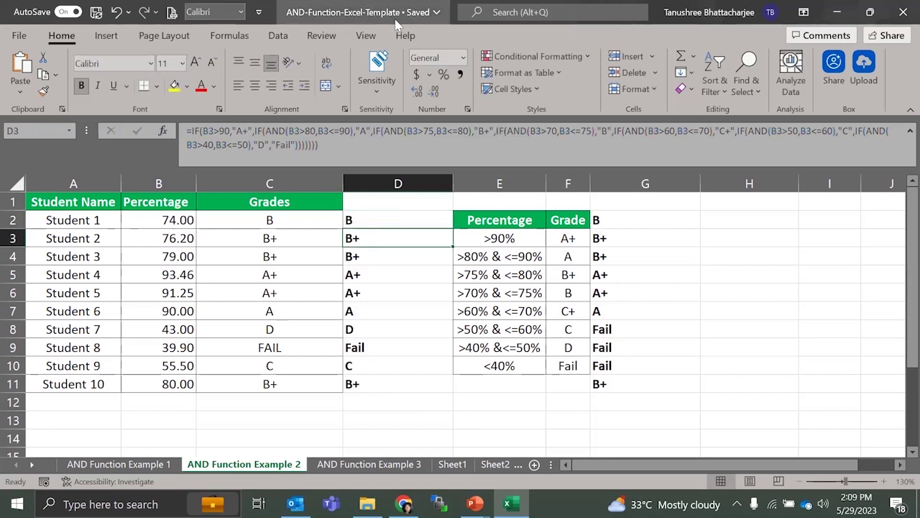
Step: Go to the AND Function Example 3 sheet and examine the sale incentive criteria and the nested IF/AND formula in C2
left_click(369, 464)
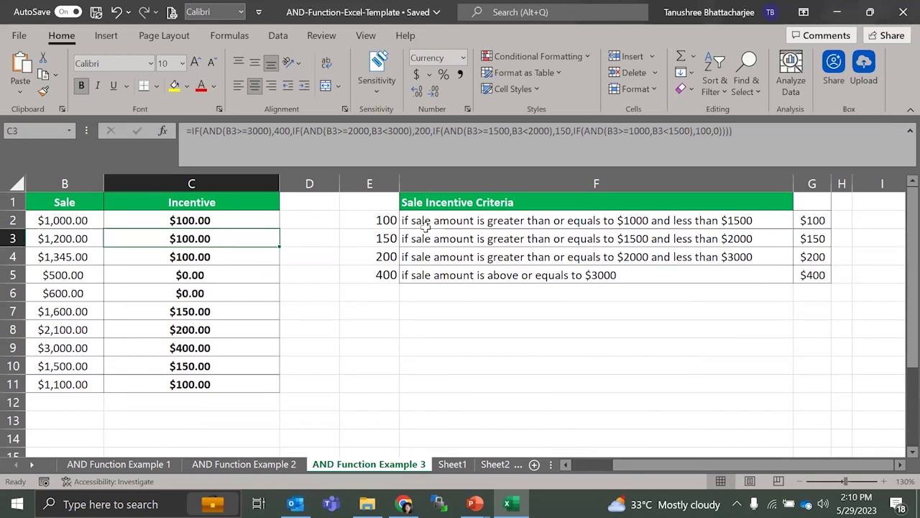
left_click(796, 312)
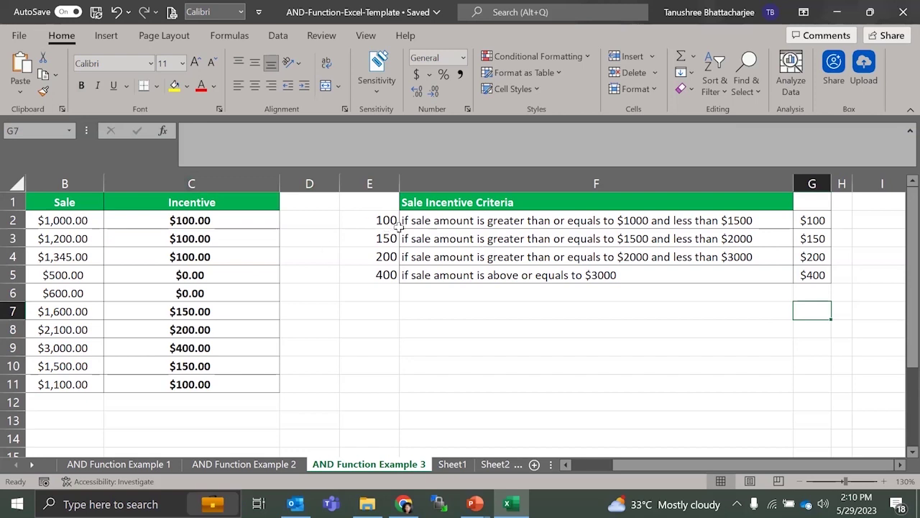
left_click(604, 226)
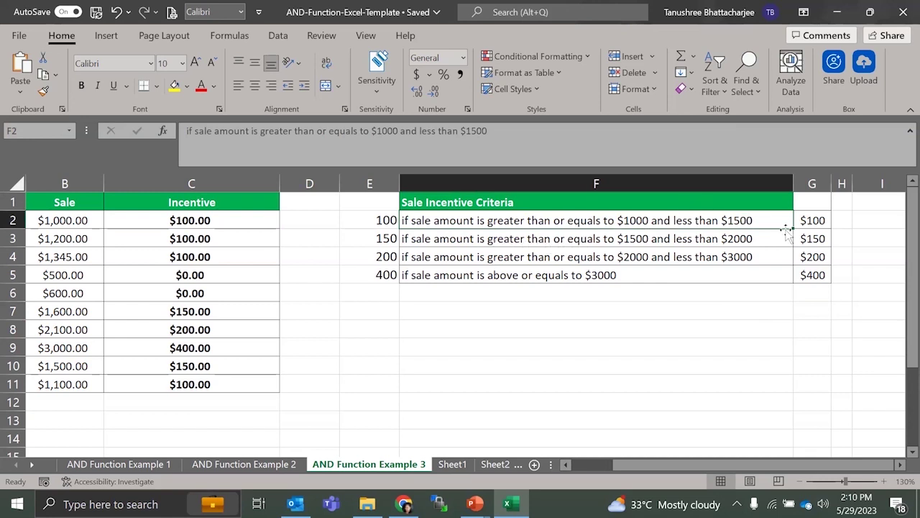
left_click(195, 238)
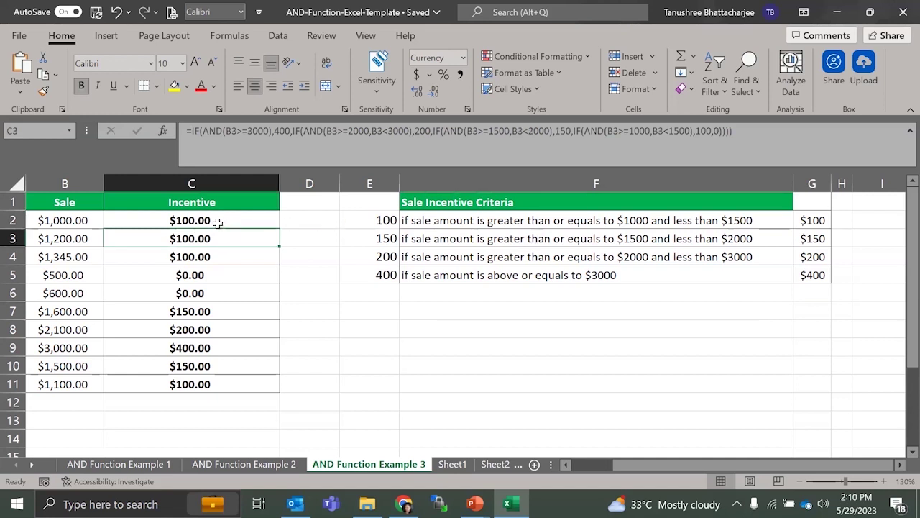
left_click(224, 220)
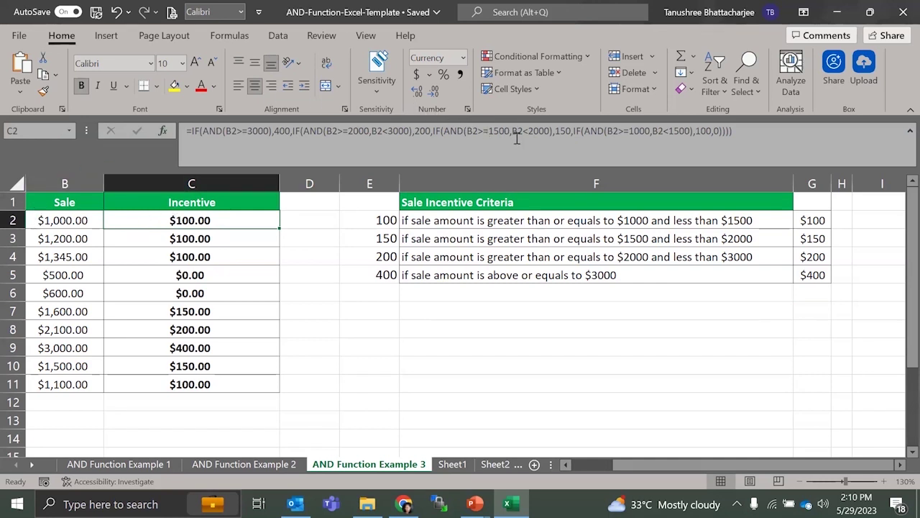
left_click(615, 129)
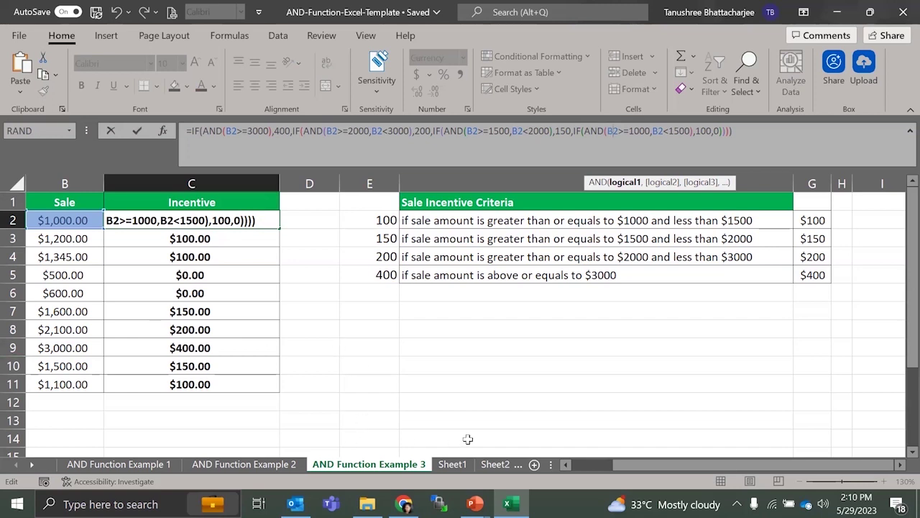
Step: Look through Sheet1 and Sheet2, and return to the AND Function Example 3 sheet
left_click(462, 466)
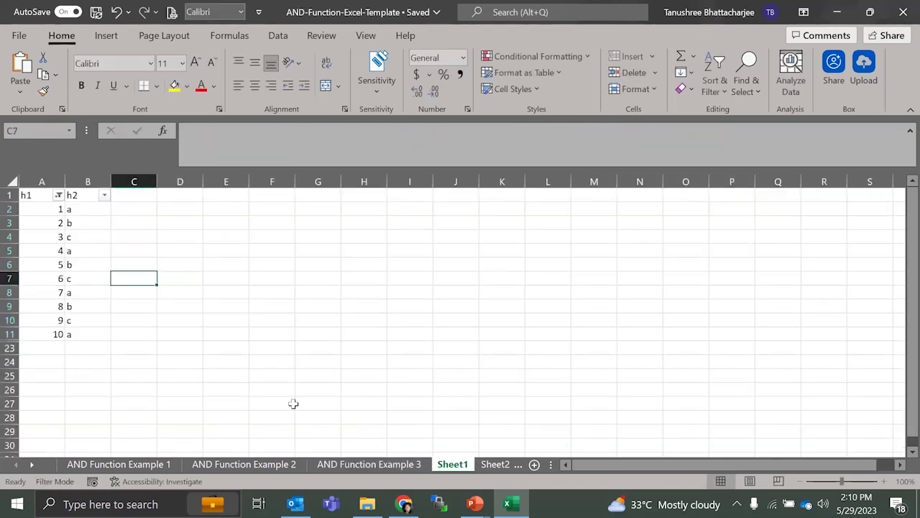
left_click(492, 465)
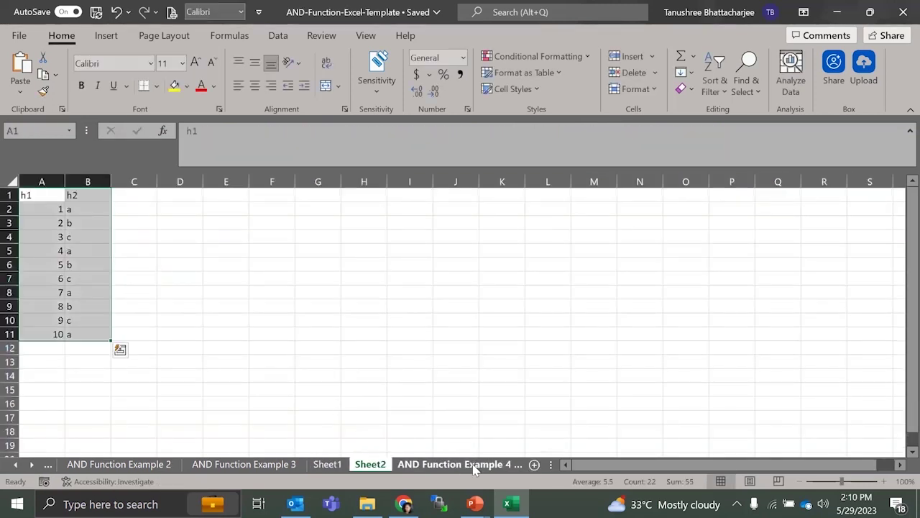
left_click(337, 465)
left_click(286, 463)
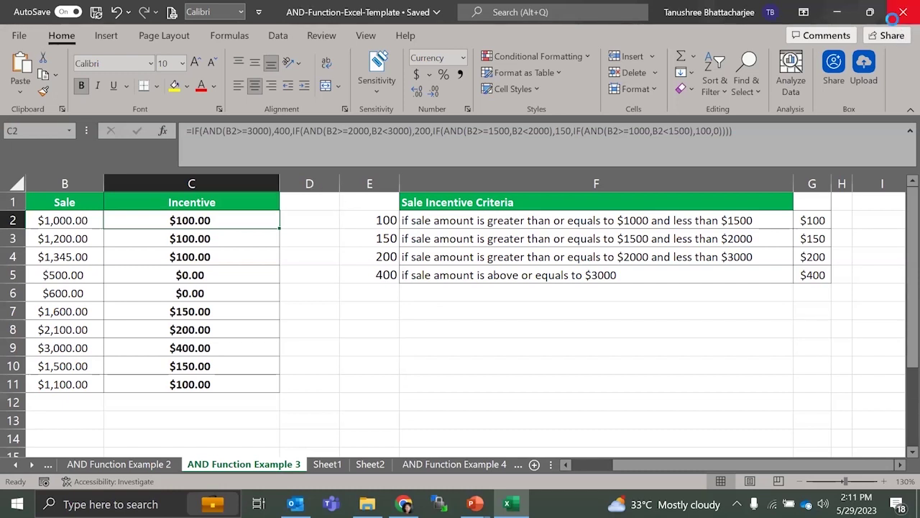
Step: Close the AND function workbook and open OR-Function-Excel-Template from the Day3 folder
left_click(902, 13)
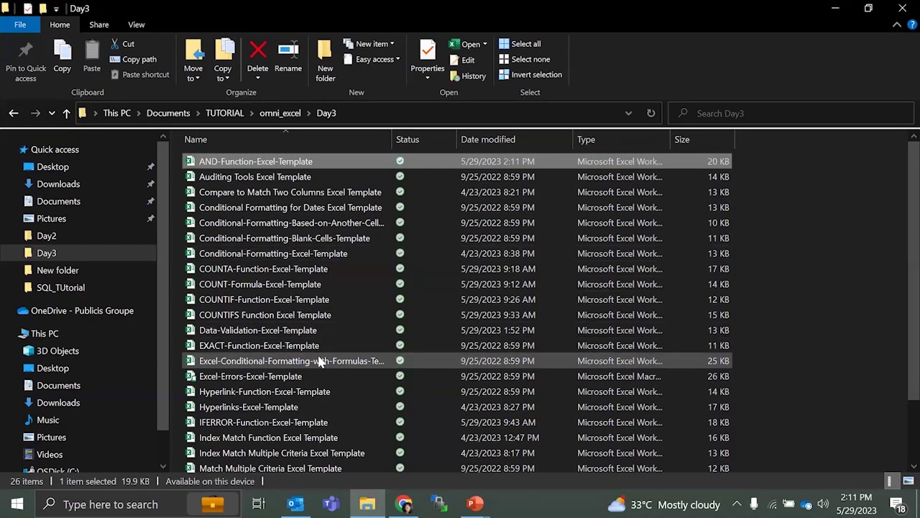
scroll(320, 356, "down", 2)
left_click(275, 440)
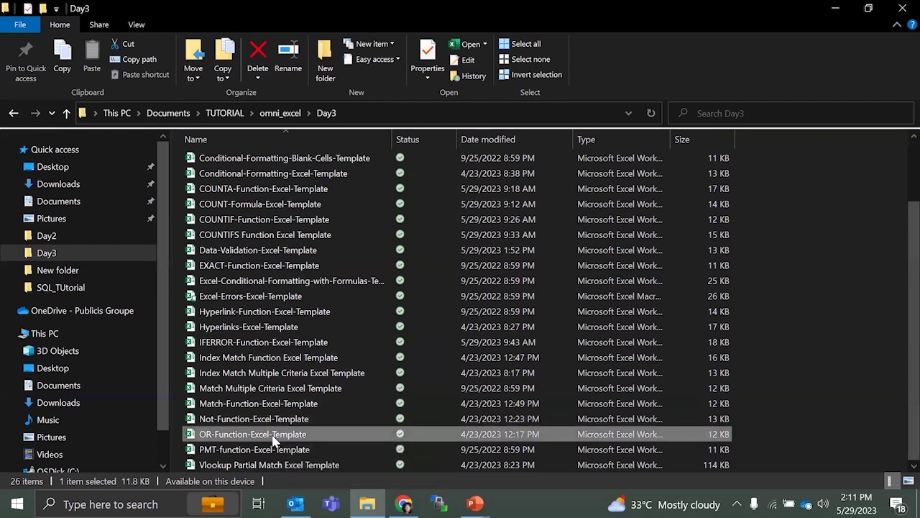
double_click(274, 440)
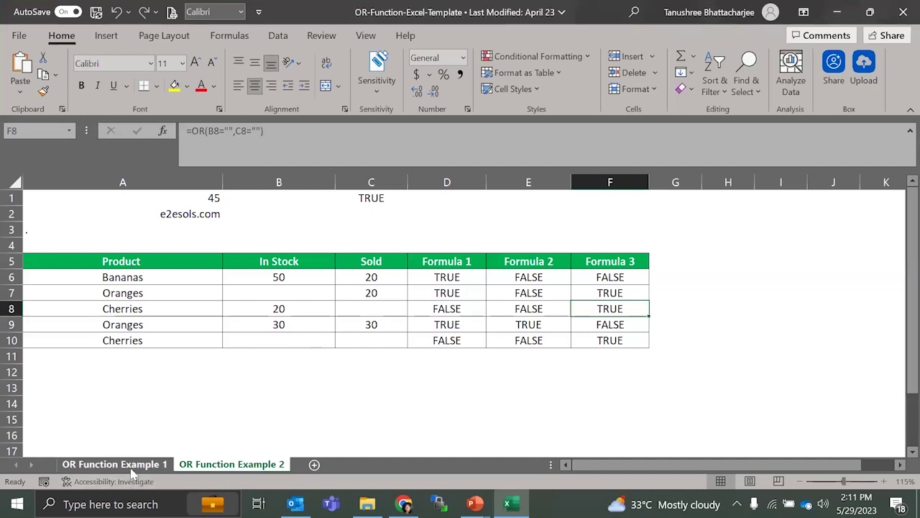
Step: Look over the activity, date and day table on the OR Function Example 1 sheet
left_click(135, 465)
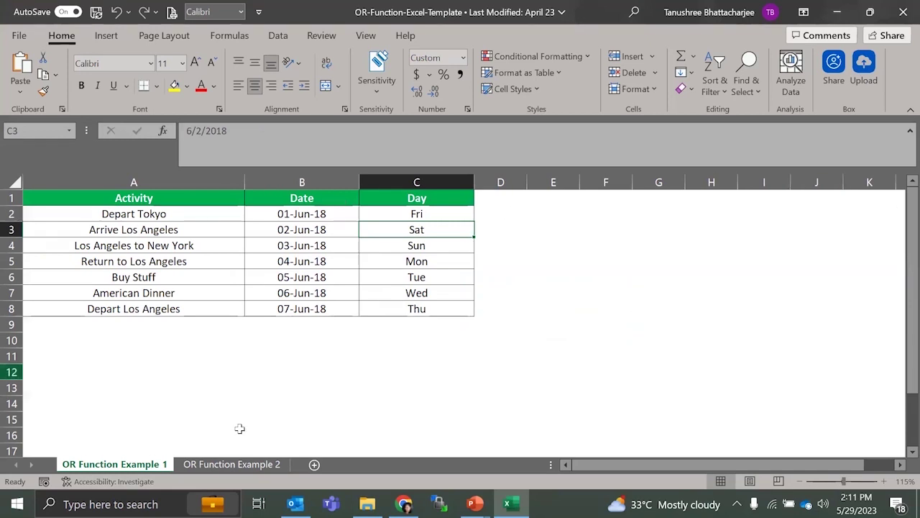
left_click(320, 276)
left_click(185, 280)
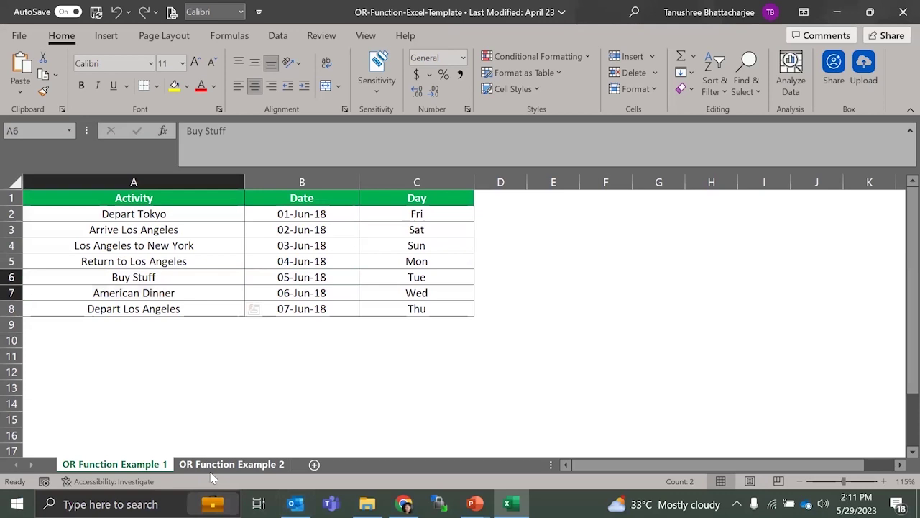
Step: Go to the OR Function Example 2 sheet and examine the product table and the Formula 1 OR formula in D6
left_click(216, 463)
left_click(193, 282)
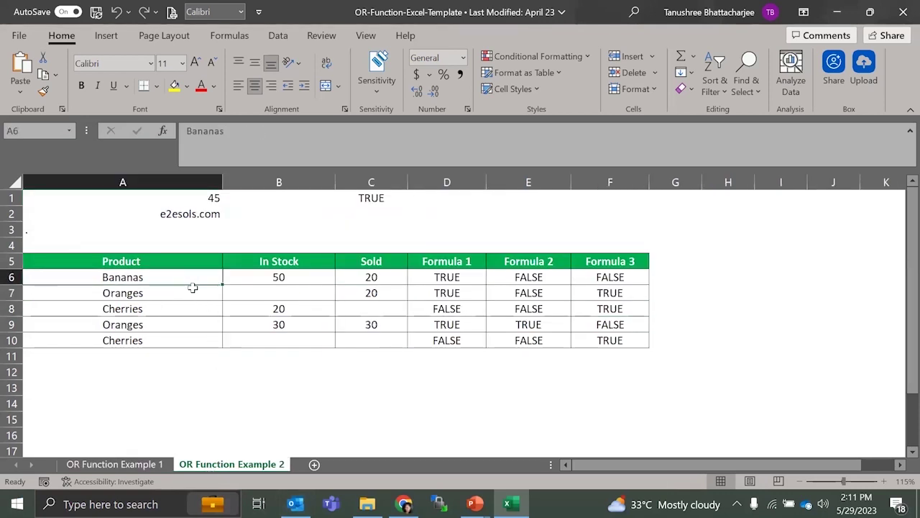
left_click(440, 268)
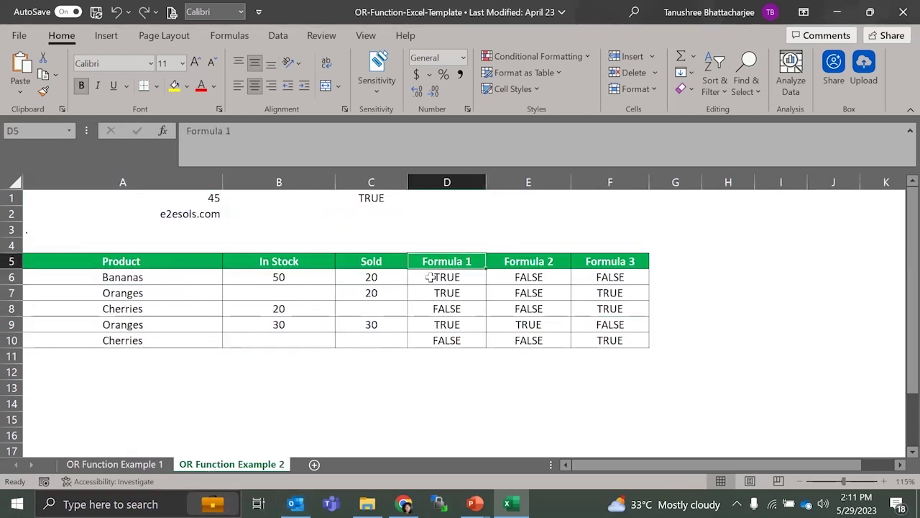
left_click(455, 278)
left_click(325, 294)
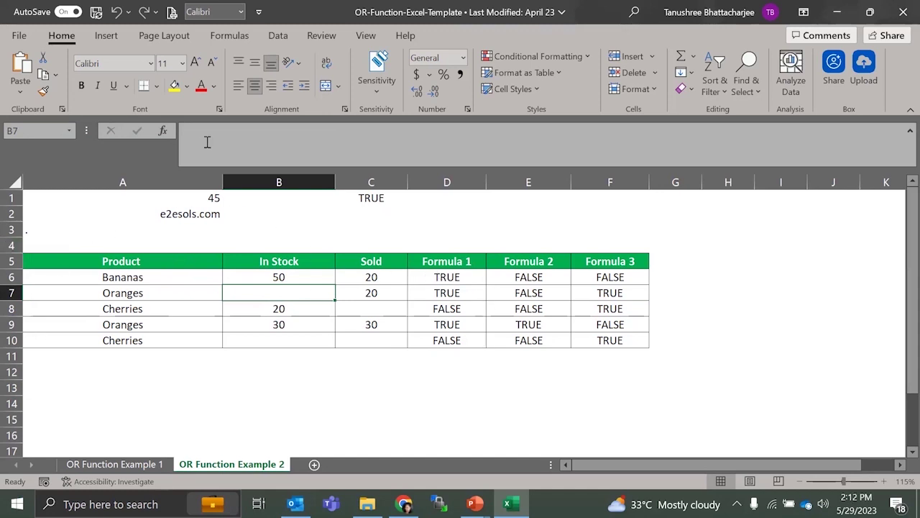
left_click(435, 281)
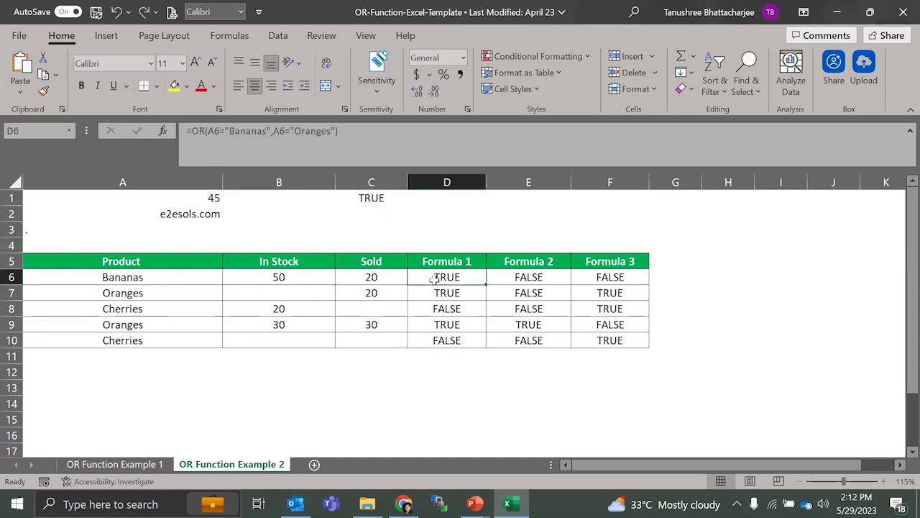
Step: Examine the OR formulas in the Formula 1, Formula 2 and Formula 3 columns of the product table
left_click_drag(368, 141, 239, 129)
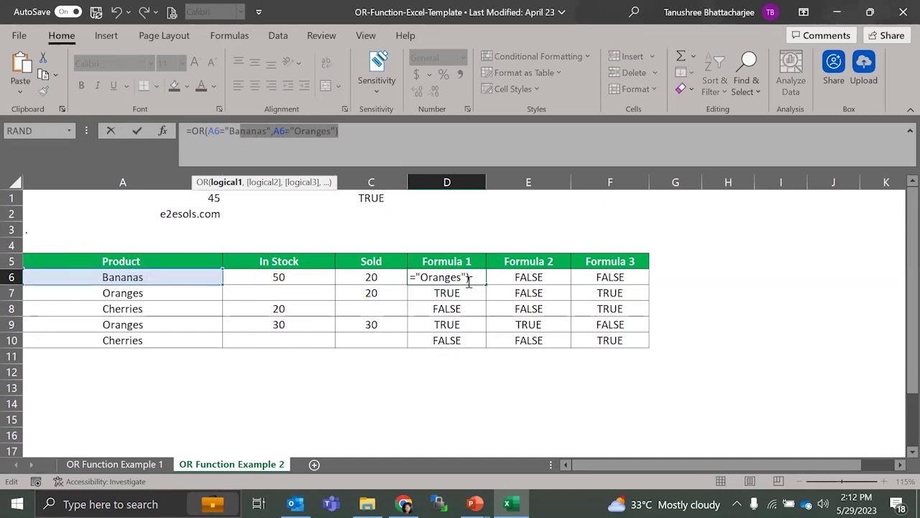
key("Return")
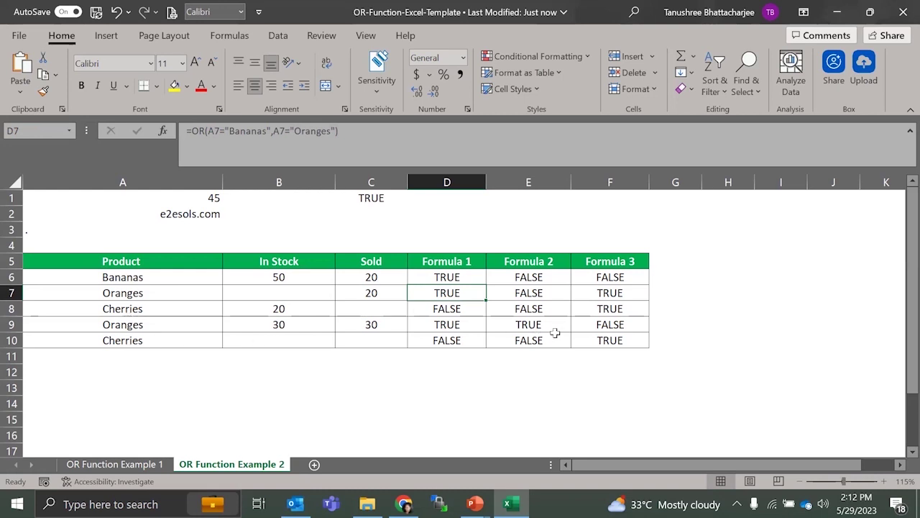
left_click(505, 342)
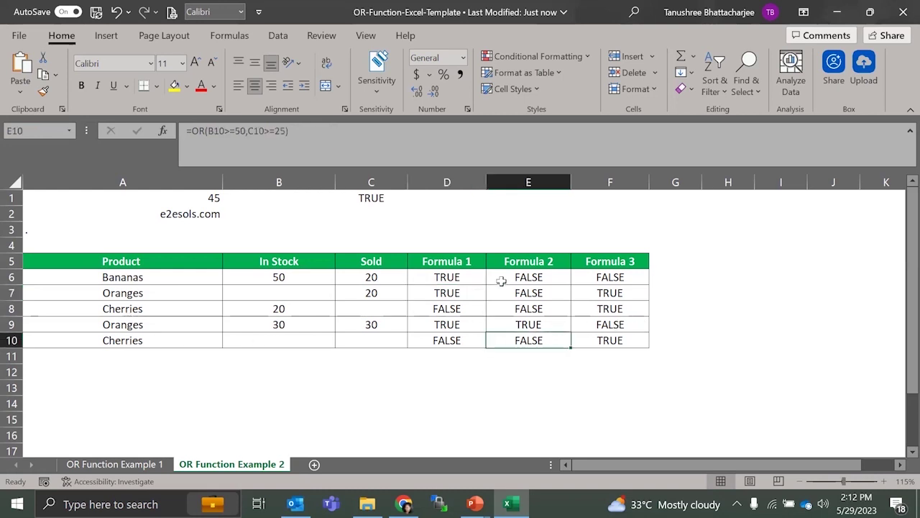
left_click(533, 308)
left_click(590, 297)
left_click(575, 275)
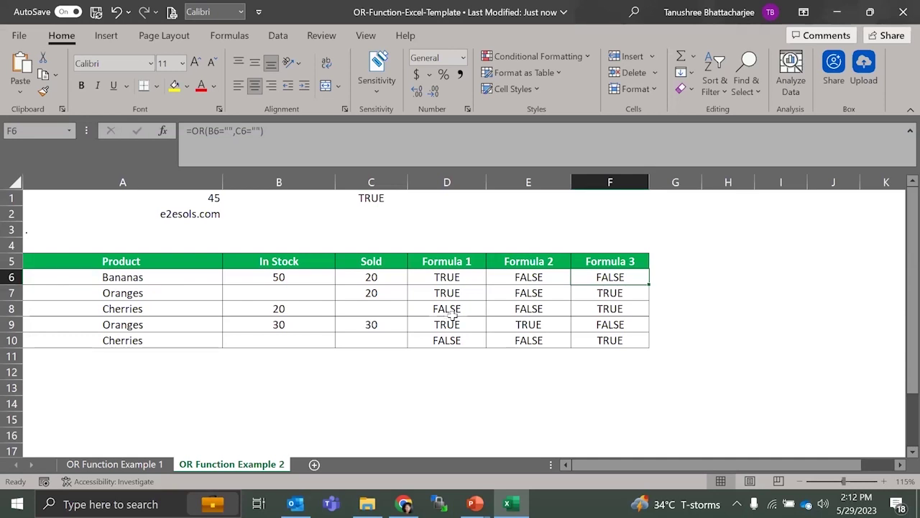
Step: Close the OR function workbook and open Not-Function-Excel-Template from the Day3 folder
left_click(903, 11)
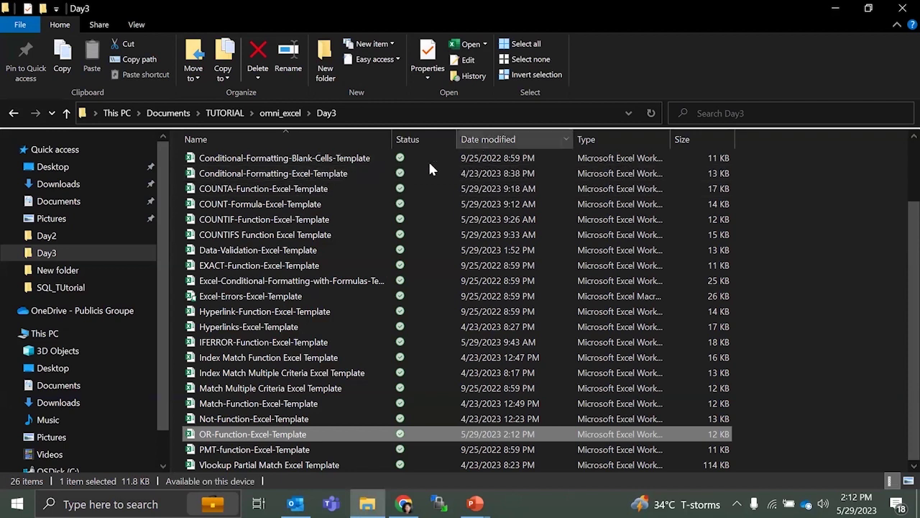
scroll(322, 384, "up", 2)
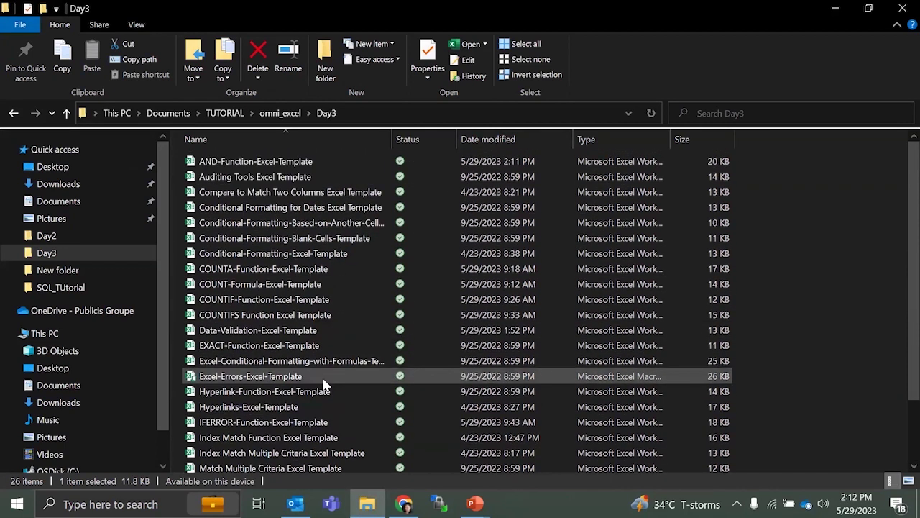
scroll(323, 386, "down", 2)
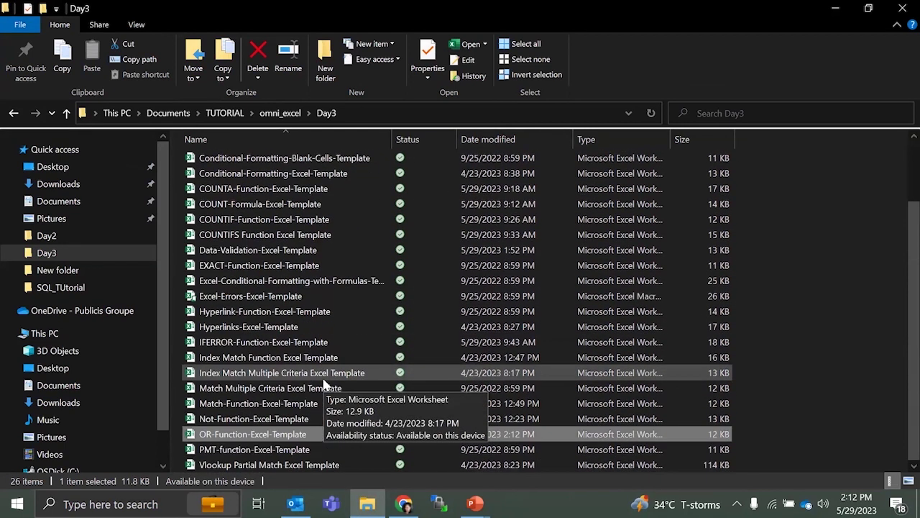
double_click(300, 422)
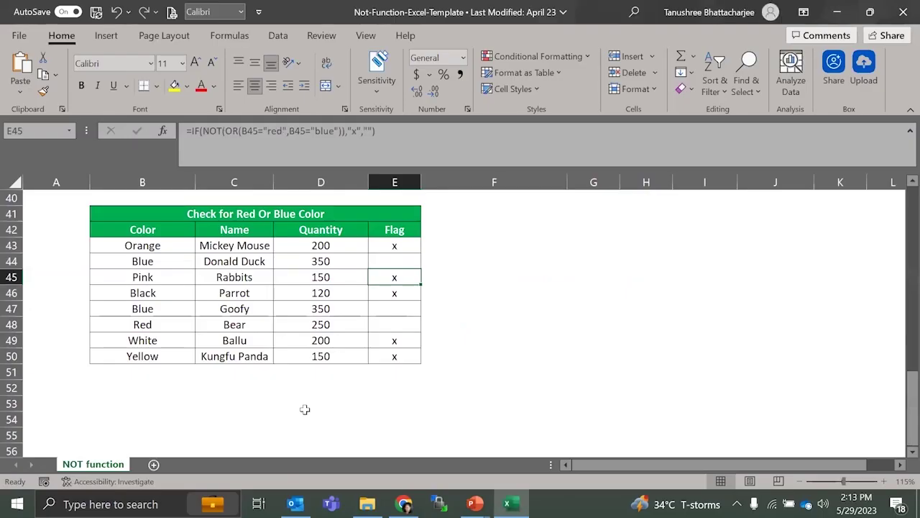
Step: Look over the Check for Red Or Blue Color table and its Flag formulas on the NOT function sheet
left_click(321, 359)
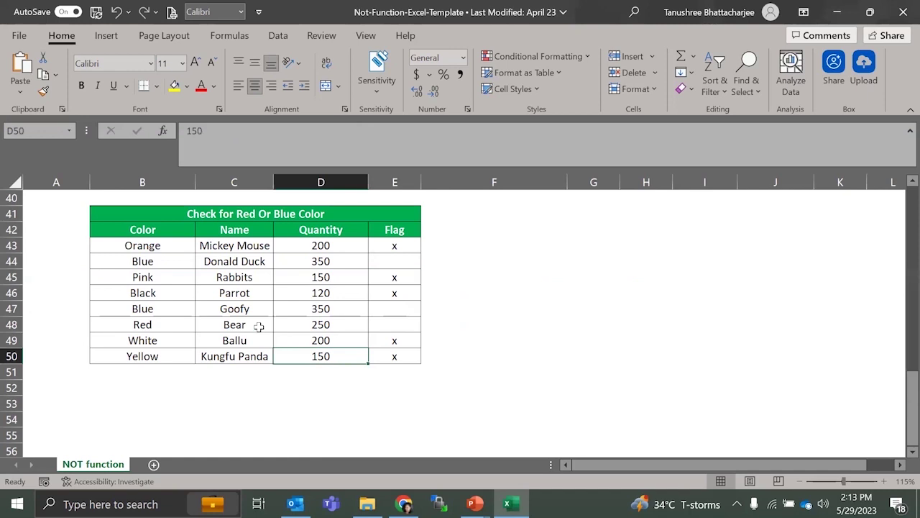
left_click(372, 243)
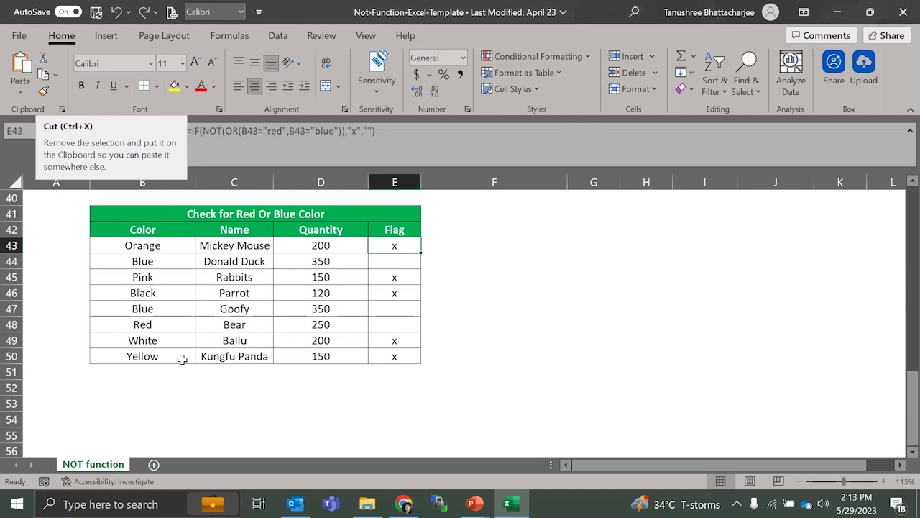
left_click(113, 321)
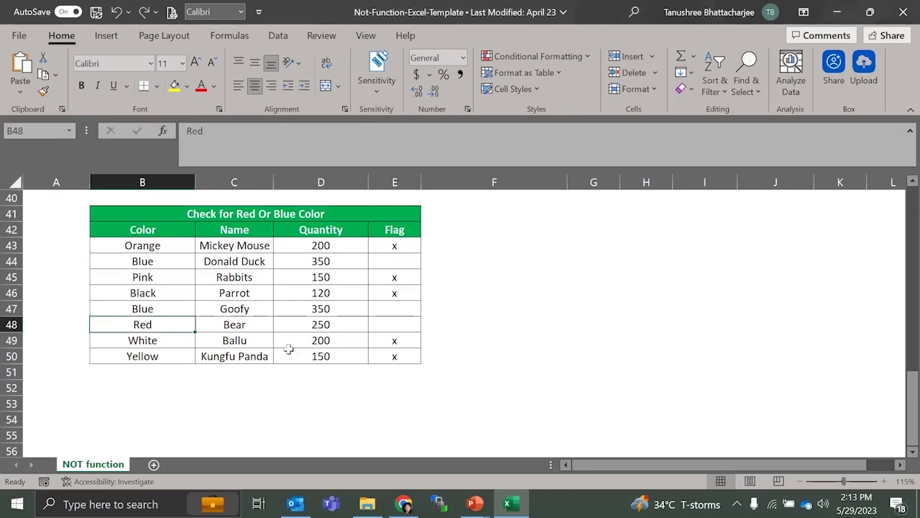
left_click(377, 297)
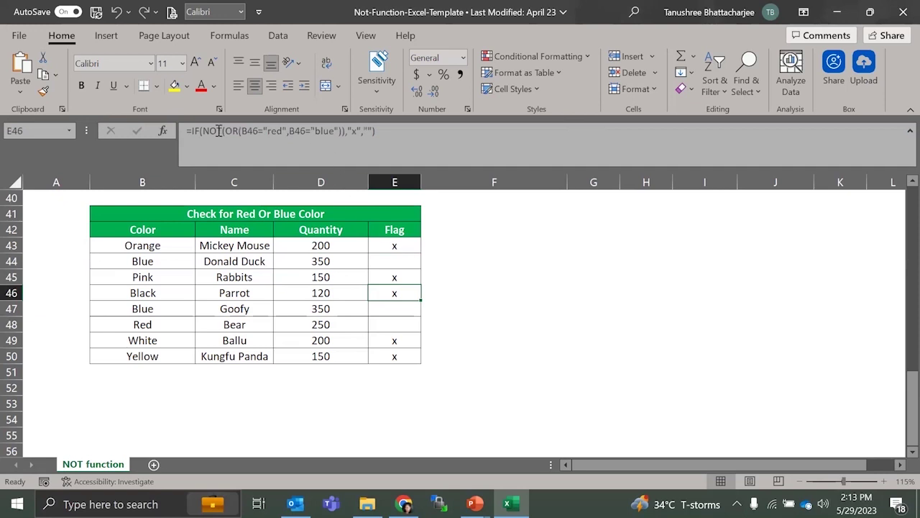
Step: Examine the nested OR and NOT conditions in the E46 Flag formula, which test B46 for "red" or "blue"
left_click_drag(240, 131, 337, 129)
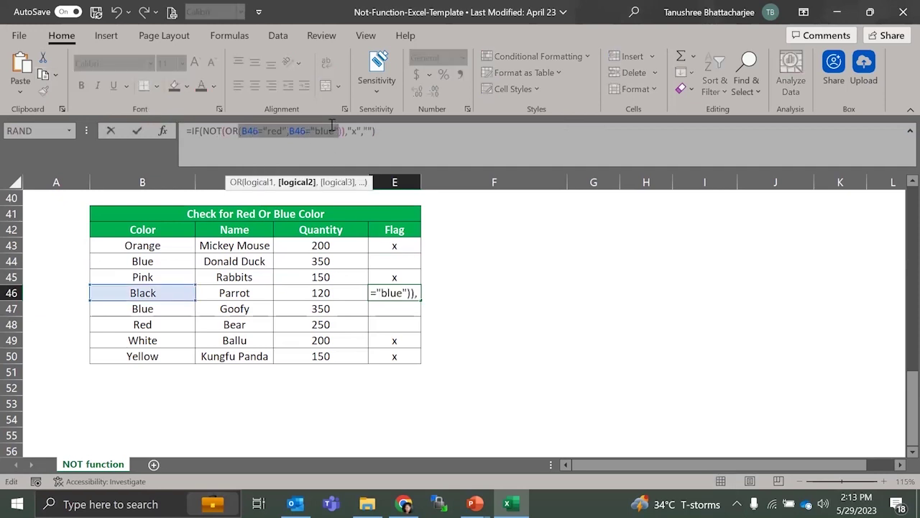
left_click(282, 131)
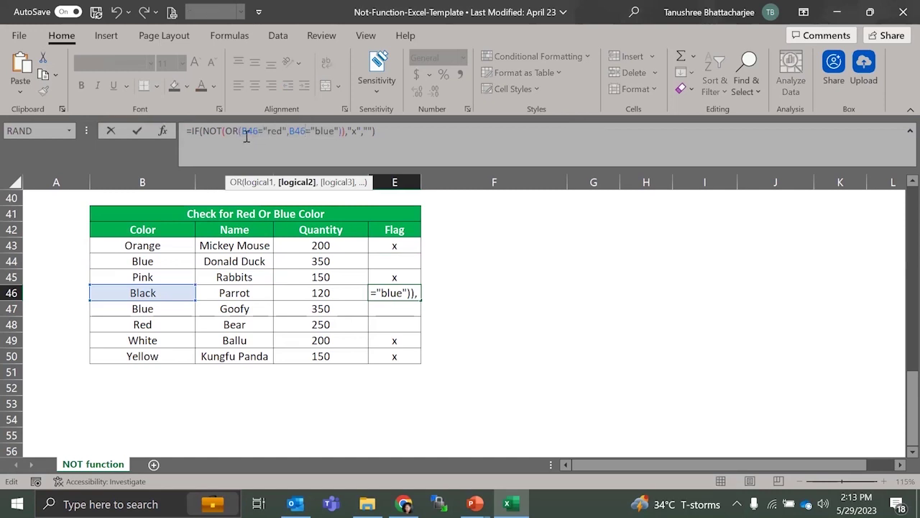
left_click_drag(239, 130, 339, 127)
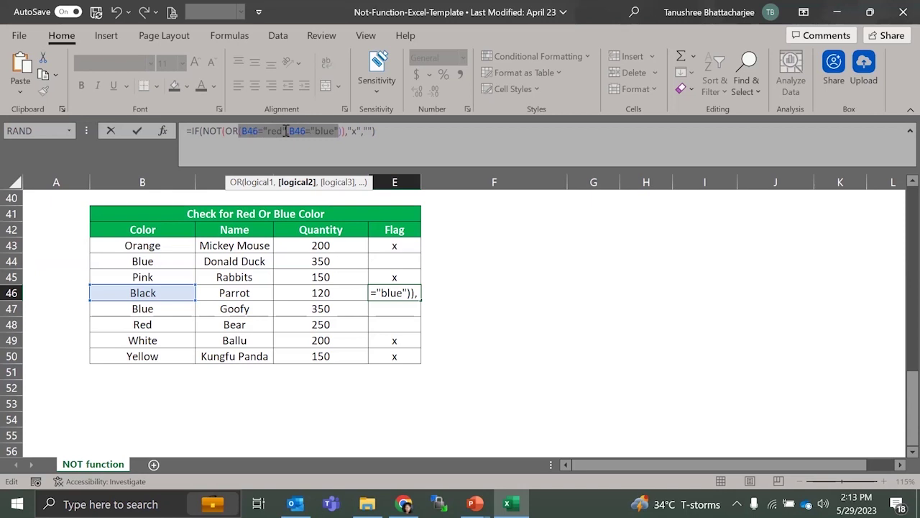
left_click_drag(230, 133, 342, 126)
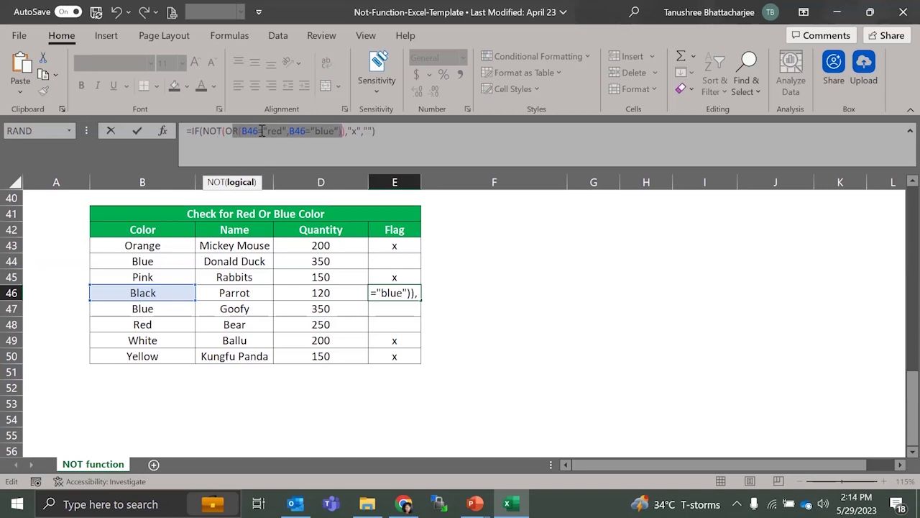
left_click(192, 136)
left_click_drag(210, 134, 353, 123)
double_click(365, 130)
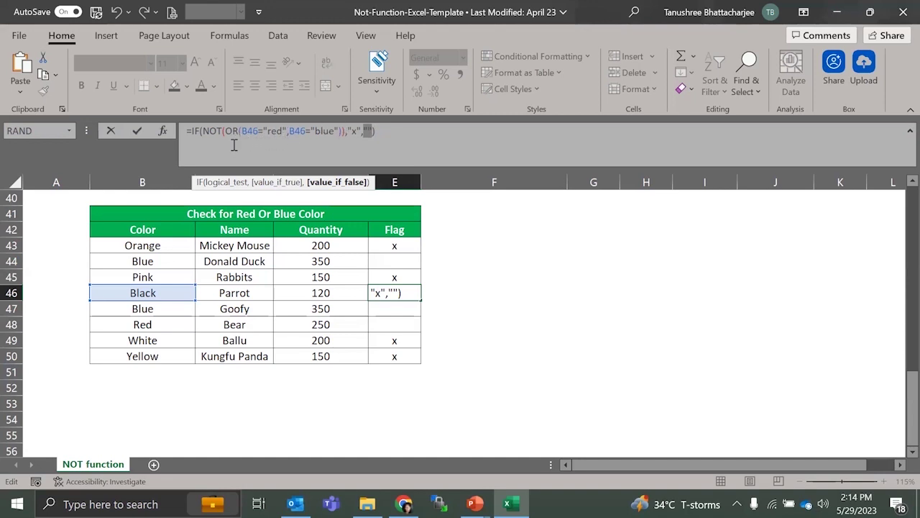
left_click(156, 263)
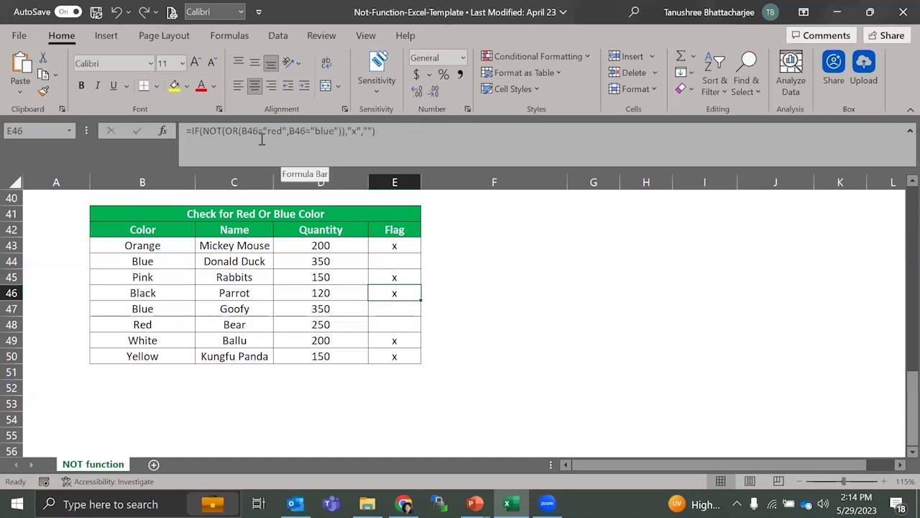
Step: Review the "x" and empty-text result arguments of the IF formula in E46, and leave the formula as it is
left_click(368, 131)
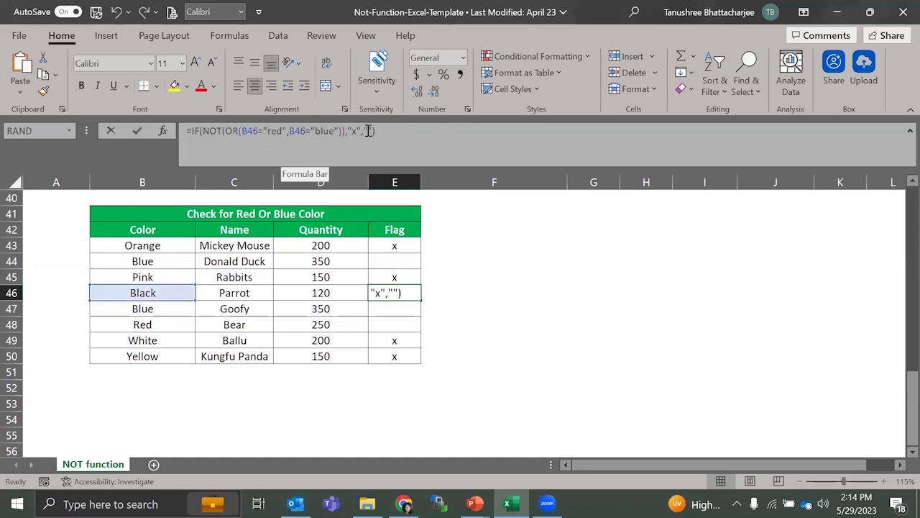
left_click(359, 130)
mouse_move(363, 129)
left_mouse_down()
mouse_move(373, 129)
mouse_move(365, 129)
left_mouse_up()
left_click(371, 130)
left_click(370, 130)
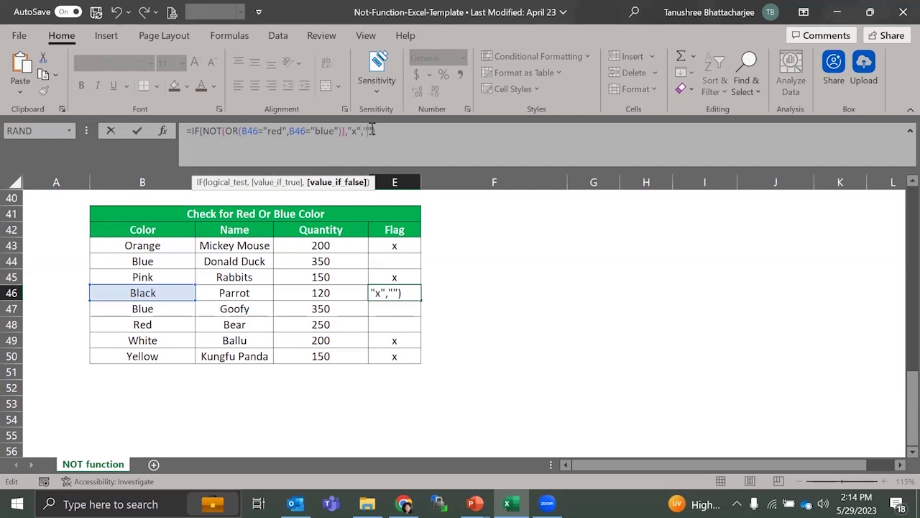
left_click(360, 130)
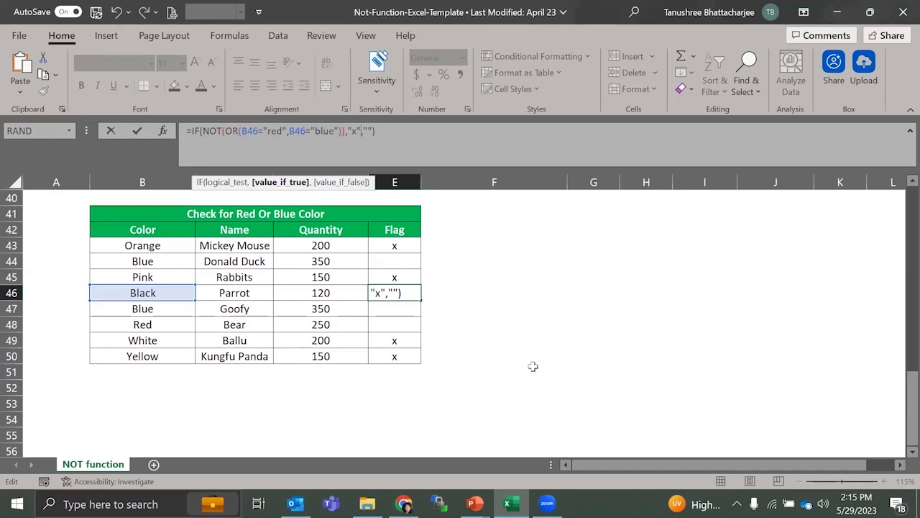
key("ctrl+Return")
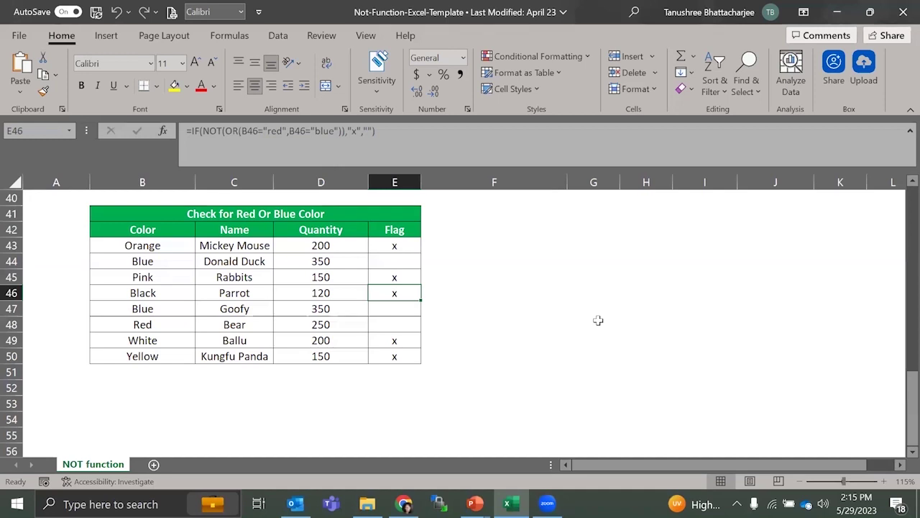
key("alt+Tab")
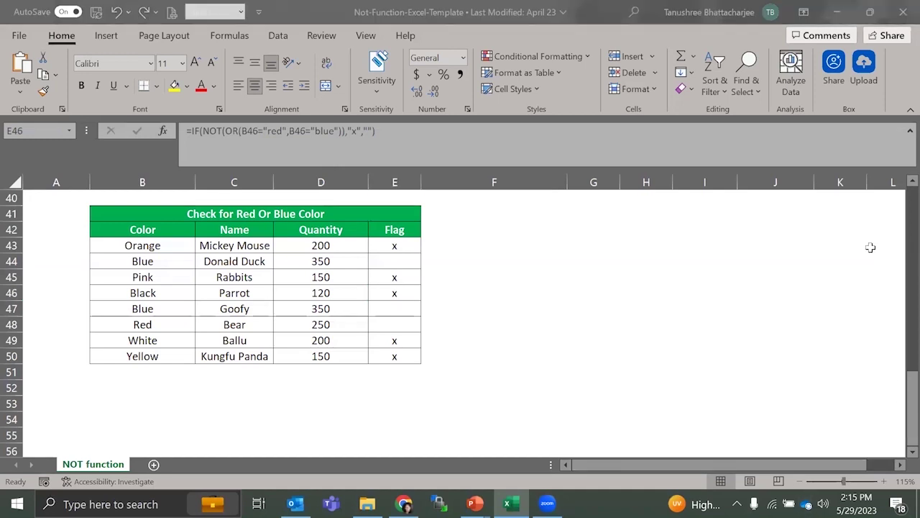